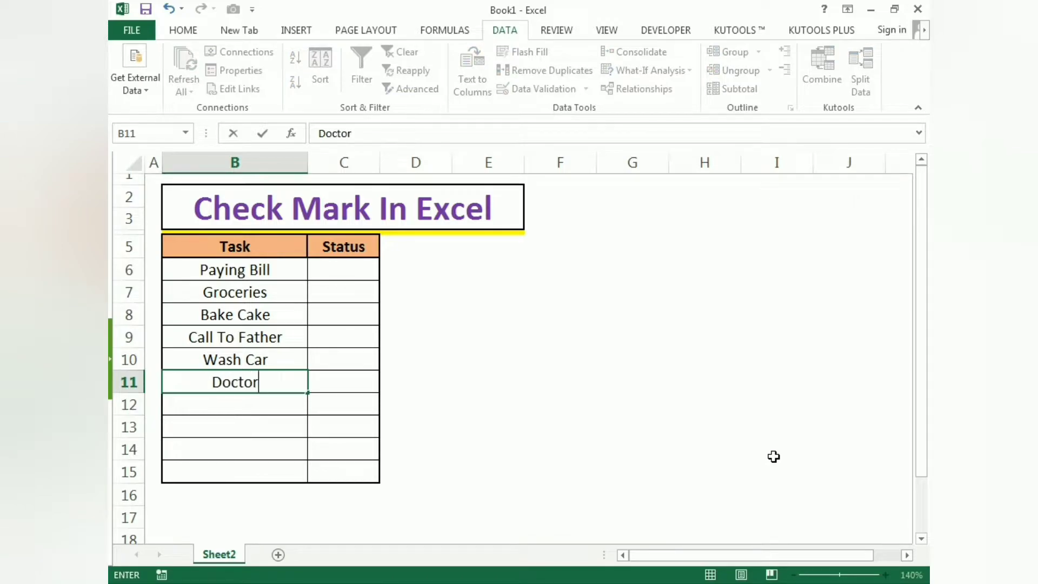
# - Complete the task entry in cell B11 so that it reads Doctor Appointment
pyautogui.write('Oppoi')
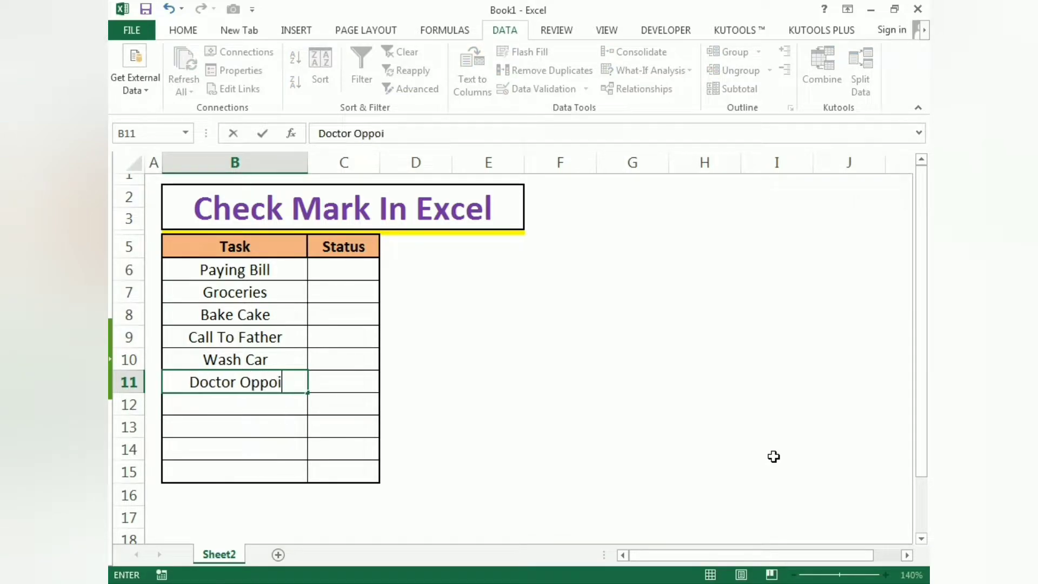
pyautogui.write('ngment')
pyautogui.press('BackSpace')
pyautogui.press('BackSpace')
pyautogui.press('BackSpace')
pyautogui.press('BackSpace')
pyautogui.press('BackSpace')
pyautogui.press('BackSpace')
pyautogui.press('BackSpace')
pyautogui.press('BackSpace')
pyautogui.press('BackSpace')
pyautogui.press('BackSpace')
pyautogui.press('BackSpace')
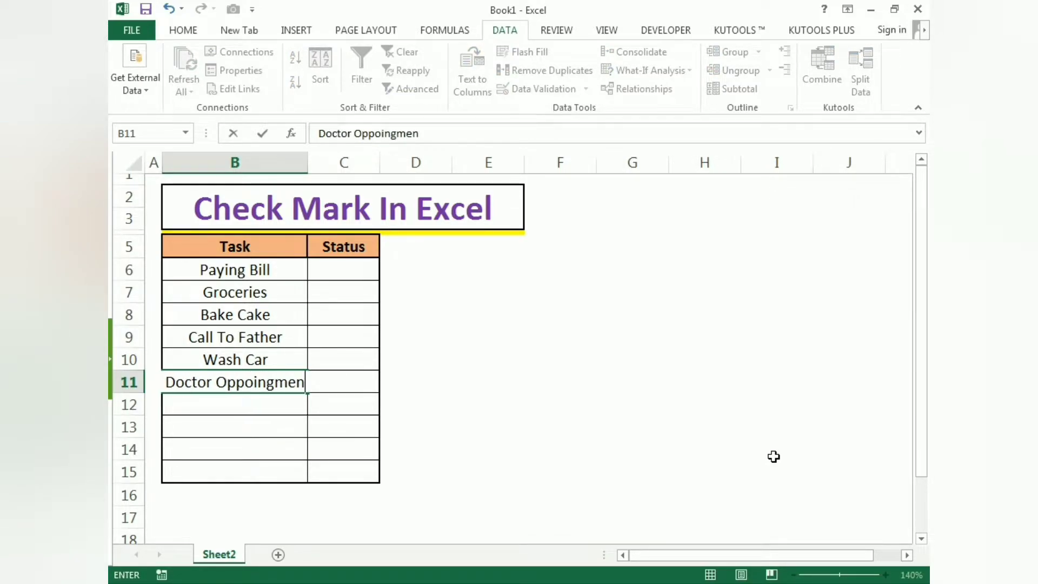
pyautogui.write('Appointment')
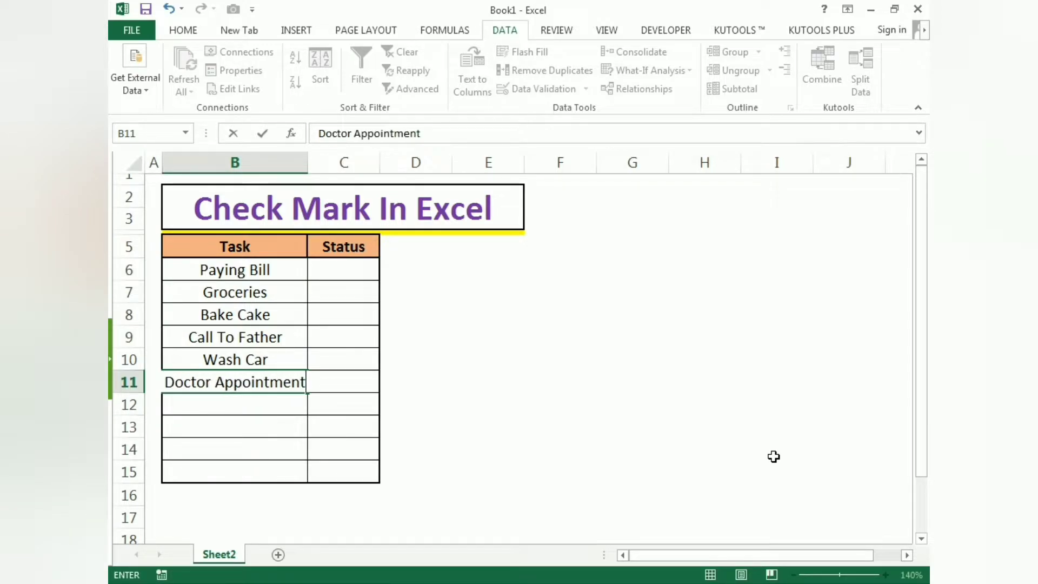
pyautogui.press('Return')
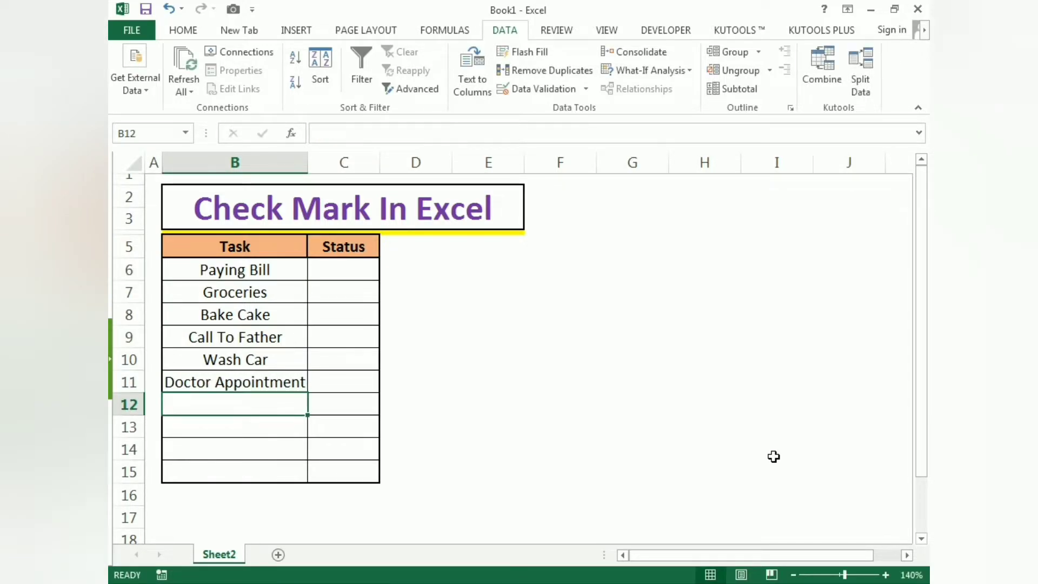
# - Enter the tasks Tuition Fee, Insurance Premium and Book Buy in cells B12 to B14
pyautogui.write('Tuitio')
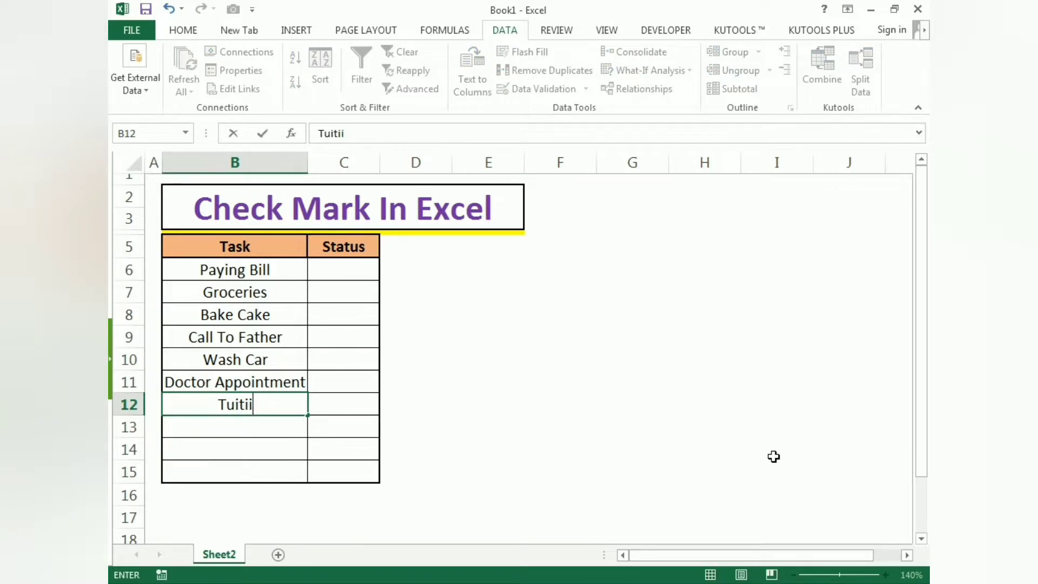
pyautogui.press('BackSpace')
pyautogui.write('on Fee')
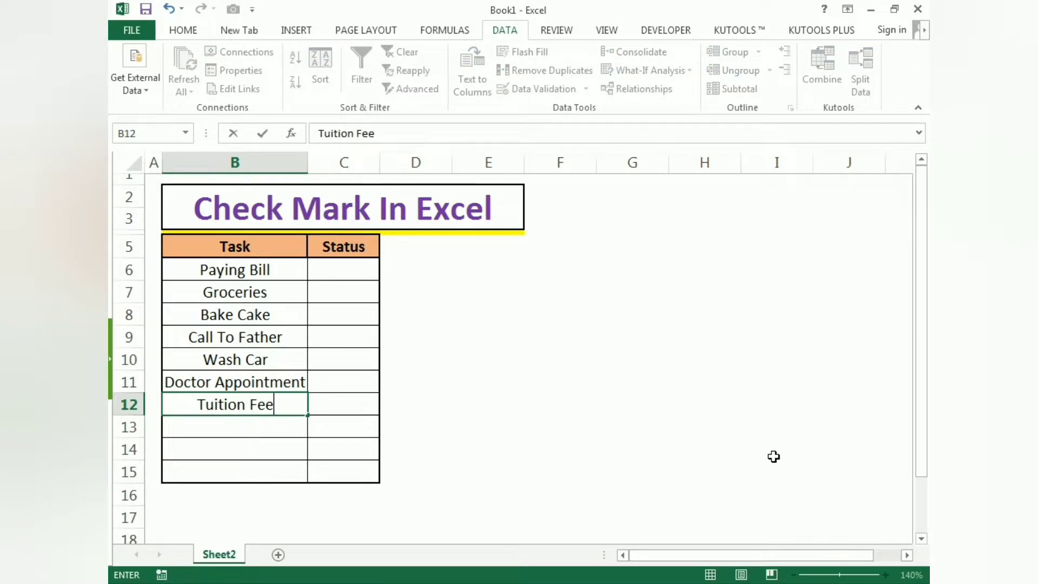
pyautogui.press('Return')
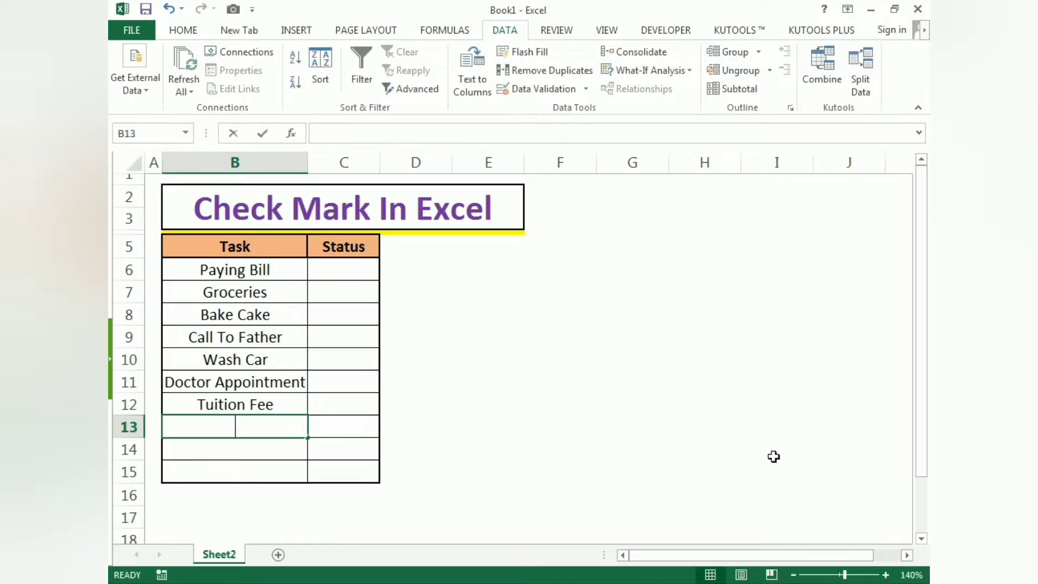
pyautogui.write('Insurance Premium')
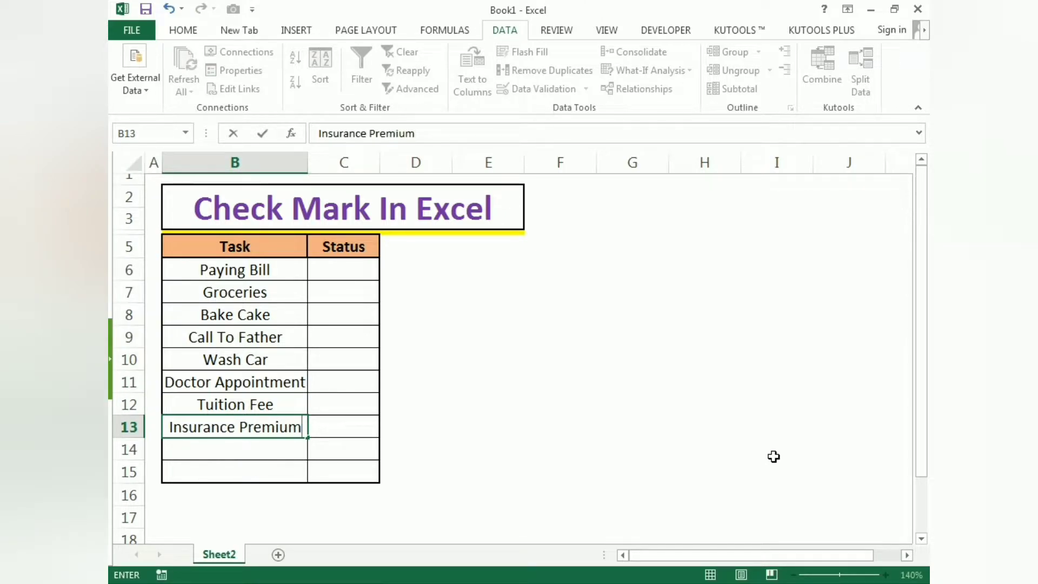
pyautogui.press('Return')
pyautogui.write('Book Buy')
pyautogui.press('Return')
# - Enter University Assignment in cell B15 and fit column B's width to its longest entry
pyautogui.write('University Assigment=')
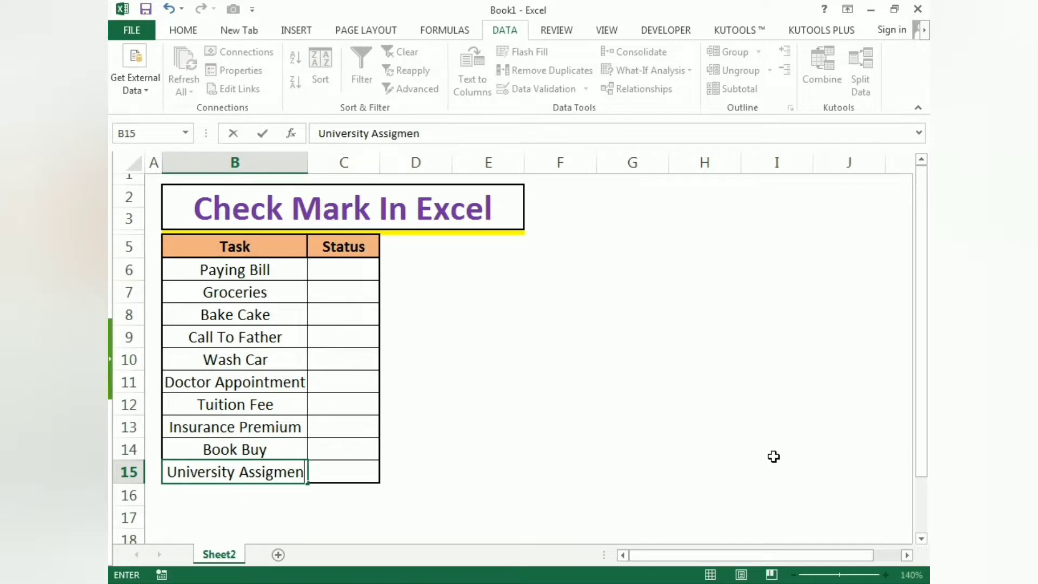
pyautogui.press('BackSpace')
pyautogui.press('BackSpace')
pyautogui.press('BackSpace')
pyautogui.press('BackSpace')
pyautogui.press('BackSpace')
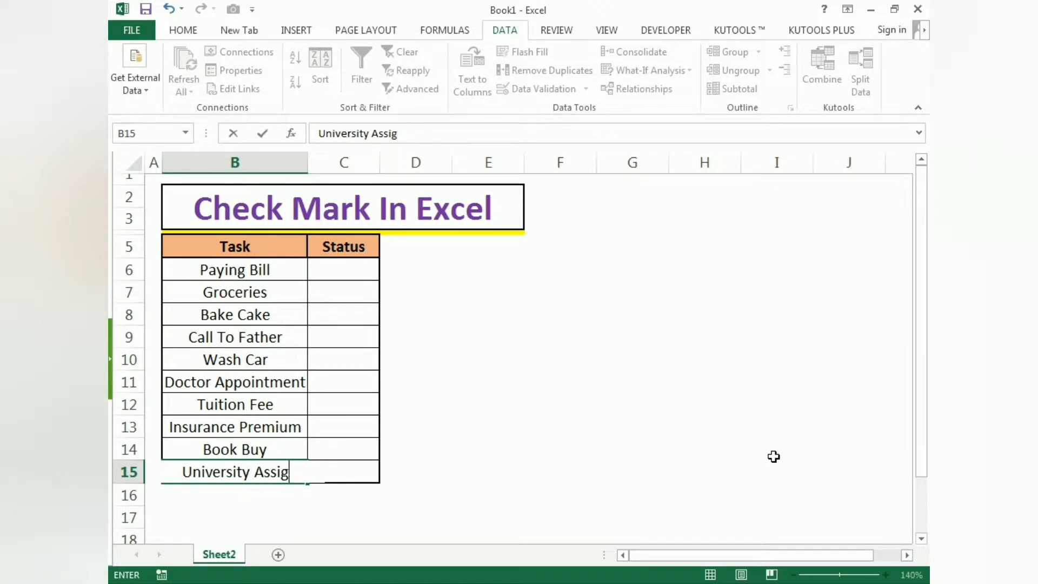
pyautogui.write('nment')
pyautogui.press('Return')
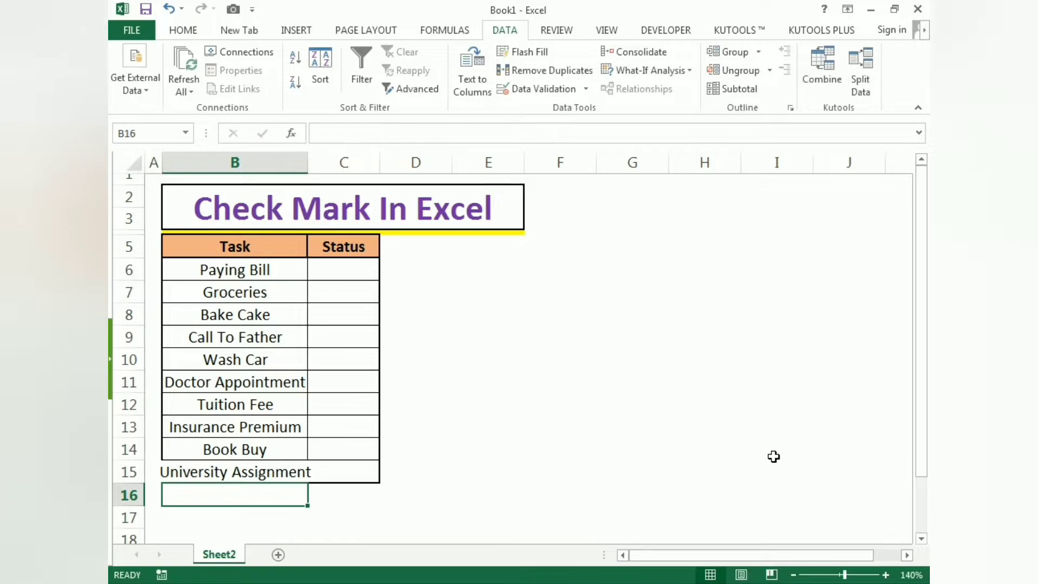
pyautogui.doubleClick(308, 163)
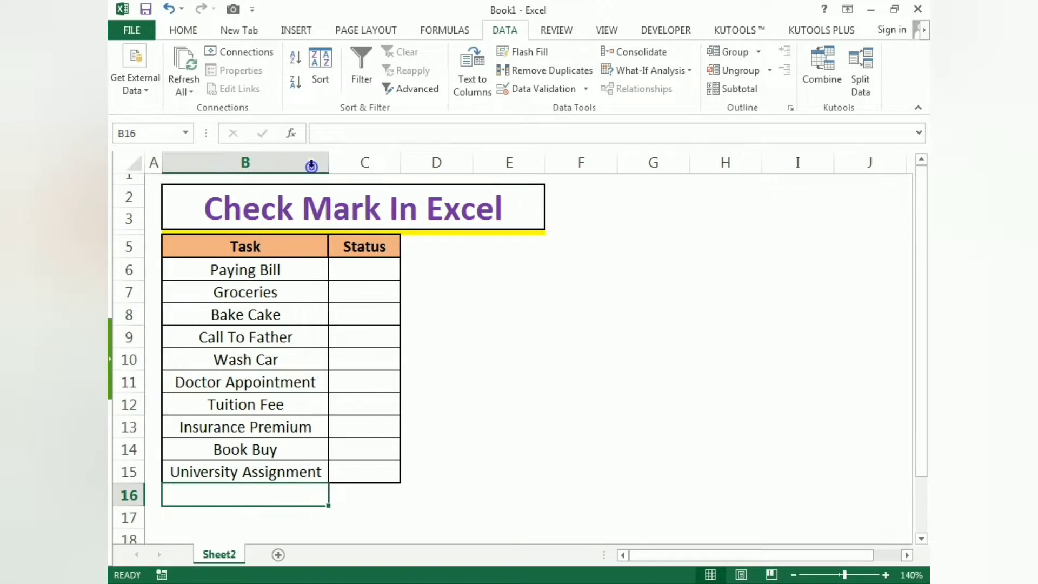
pyautogui.click(560, 401)
# - Enter the letters P in cell G6 and O in cell G7 as source values for a list
pyautogui.moveTo(290, 273); pyautogui.dragTo(285, 463)
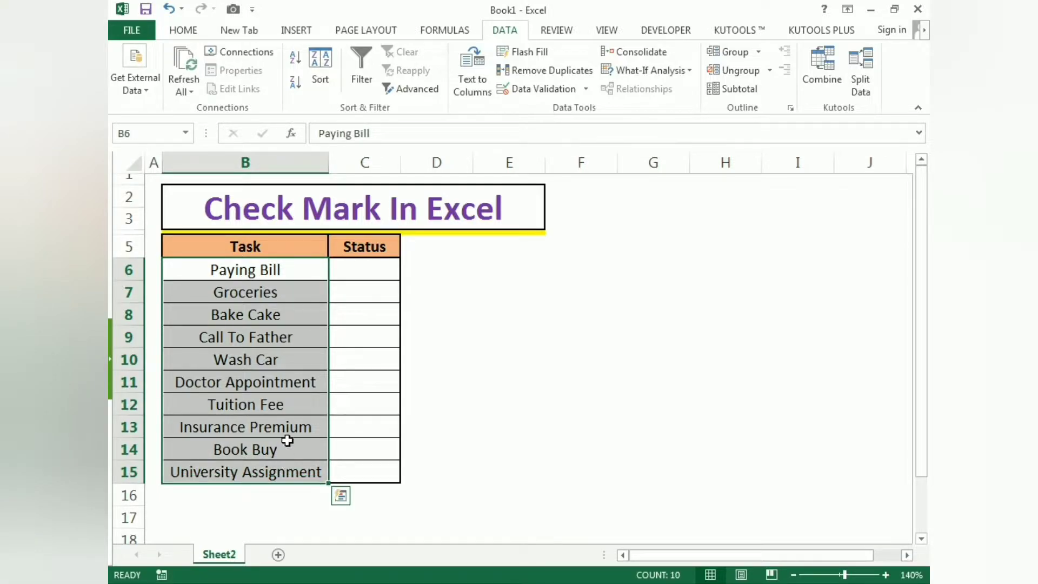
pyautogui.click(665, 254)
pyautogui.click(667, 265)
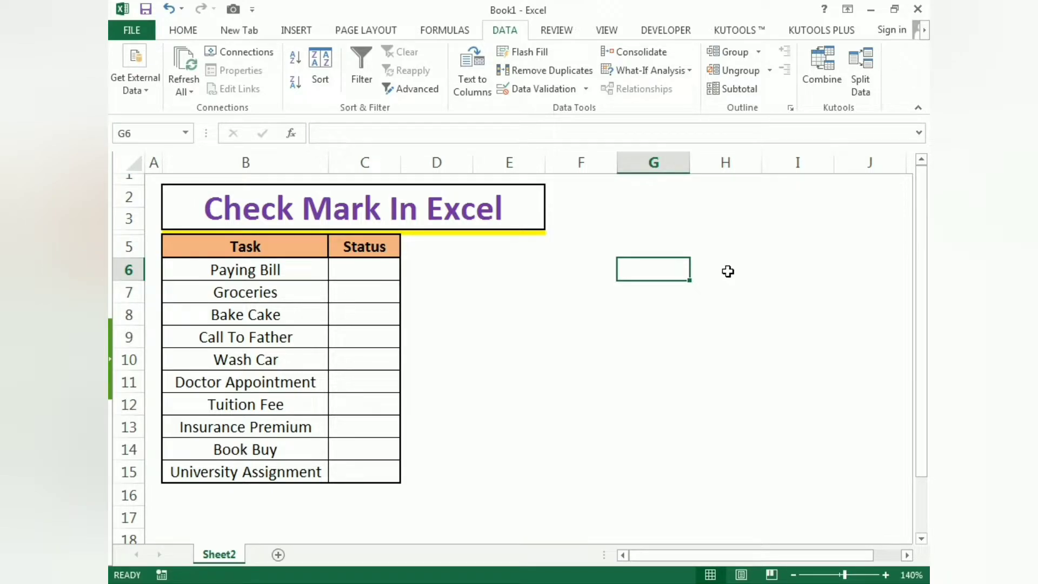
pyautogui.write('P')
pyautogui.press('Return')
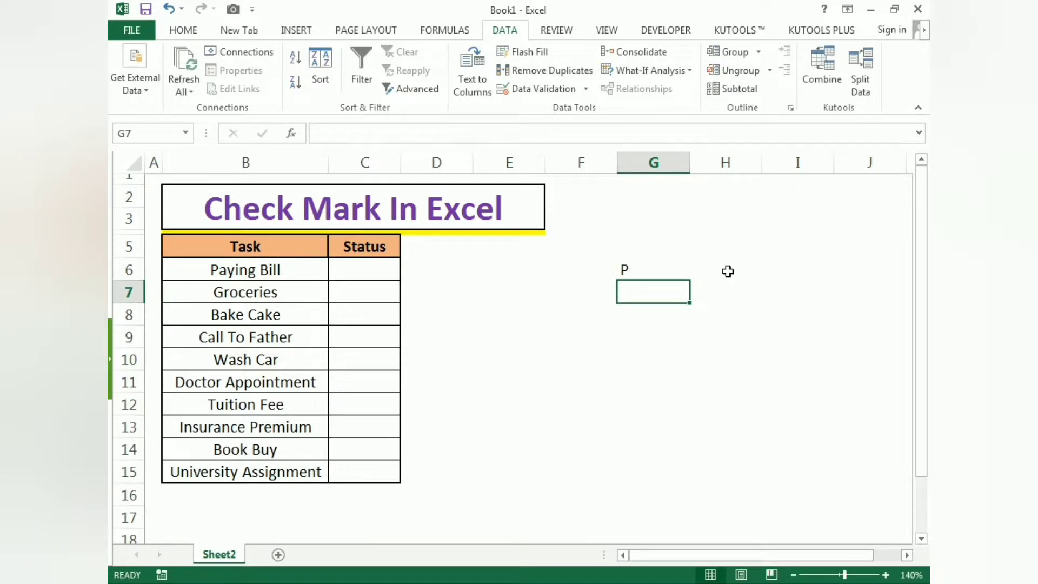
pyautogui.write('O')
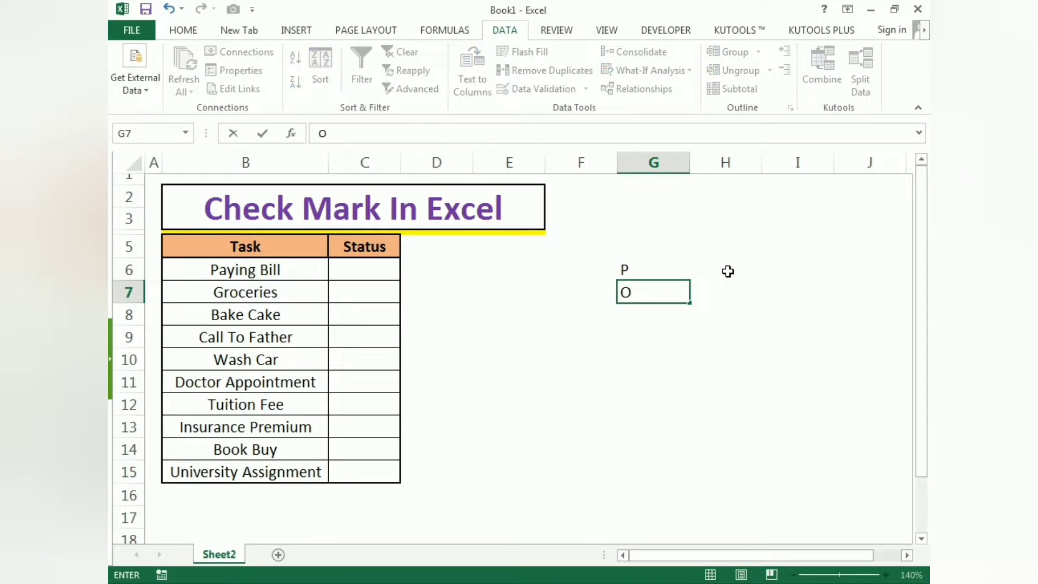
pyautogui.press('Return')
pyautogui.click(723, 328)
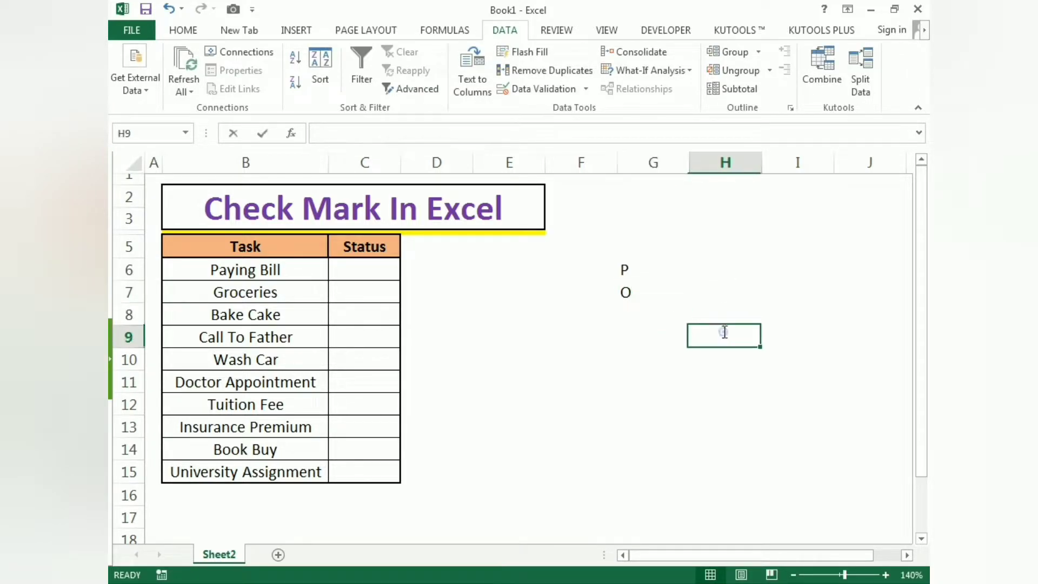
# - Apply list data validation to the Status cells C6:C15 with the source =$G$6:$G$7
pyautogui.moveTo(366, 270); pyautogui.dragTo(355, 464)
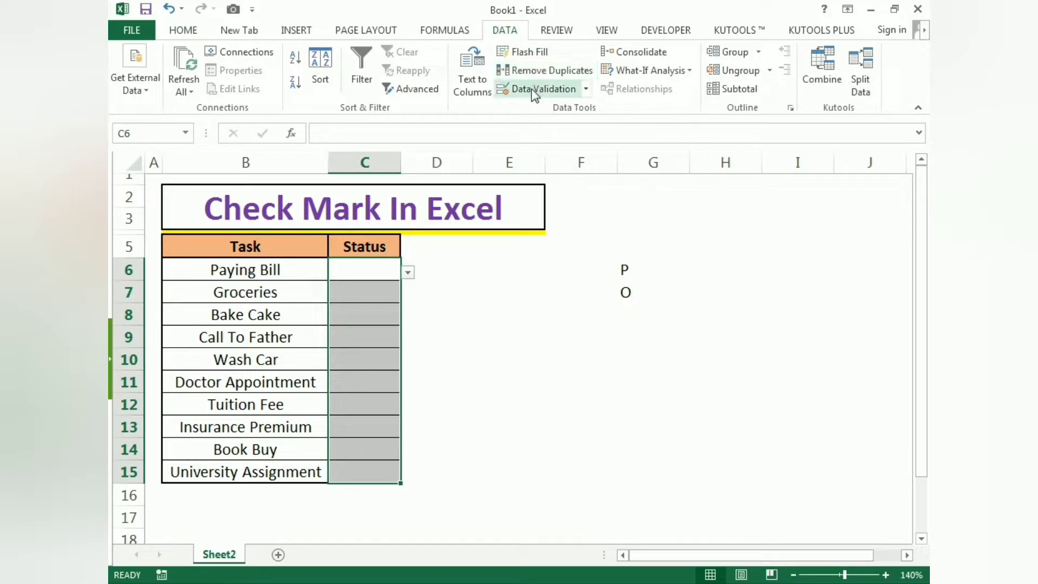
pyautogui.click(545, 92)
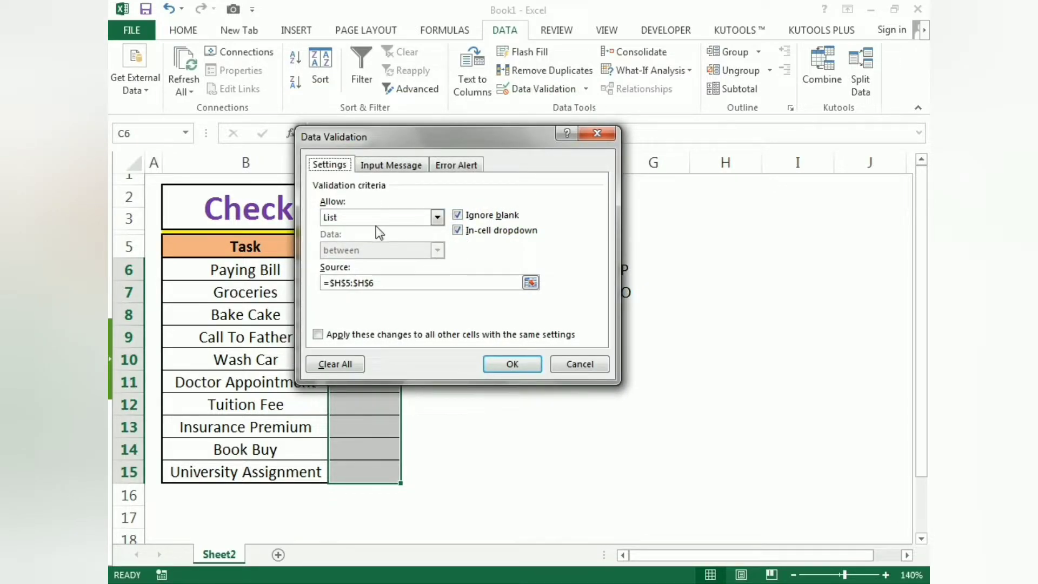
pyautogui.click(437, 216)
pyautogui.click(337, 263)
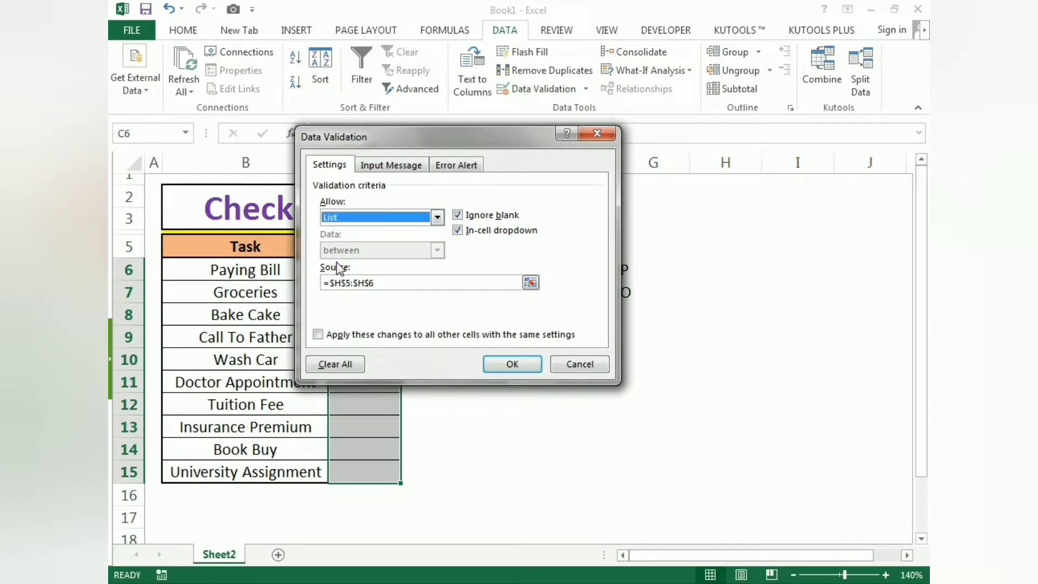
pyautogui.moveTo(388, 281); pyautogui.dragTo(326, 283)
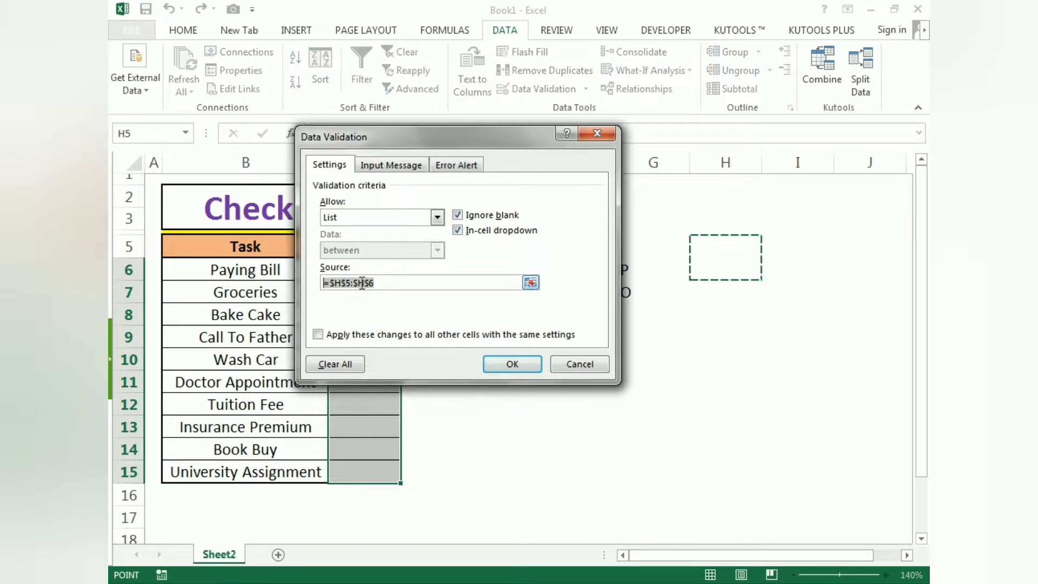
pyautogui.moveTo(468, 144); pyautogui.dragTo(379, 165)
pyautogui.moveTo(620, 270); pyautogui.dragTo(623, 291)
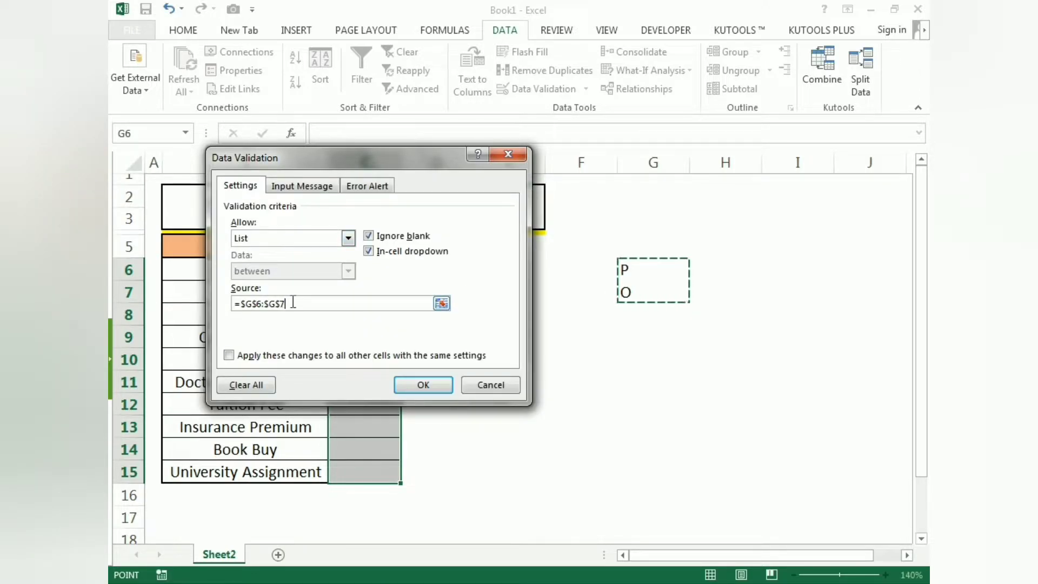
pyautogui.click(423, 385)
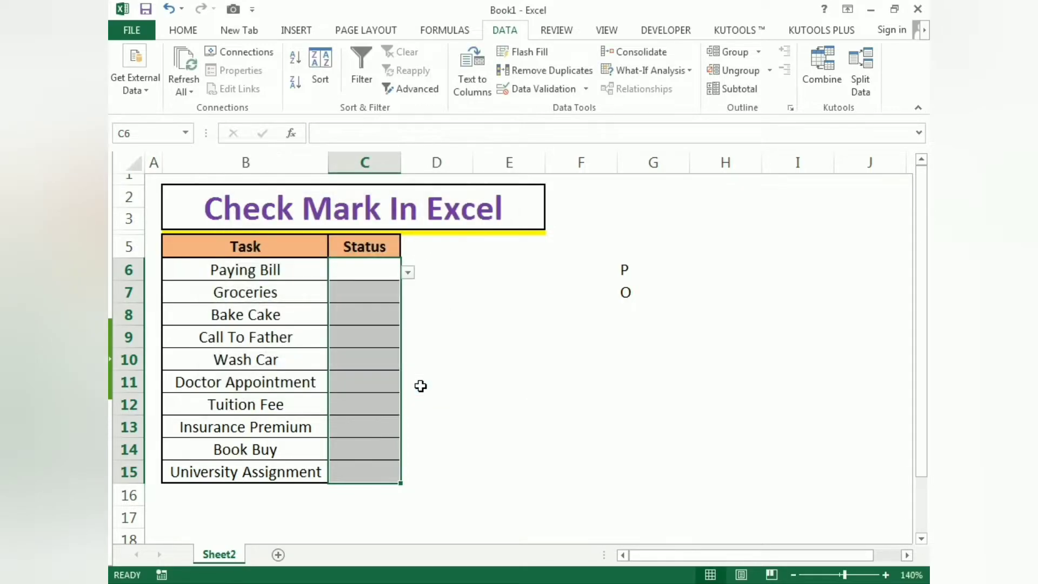
# - Hide column G, which holds the list's source letters
pyautogui.click(467, 377)
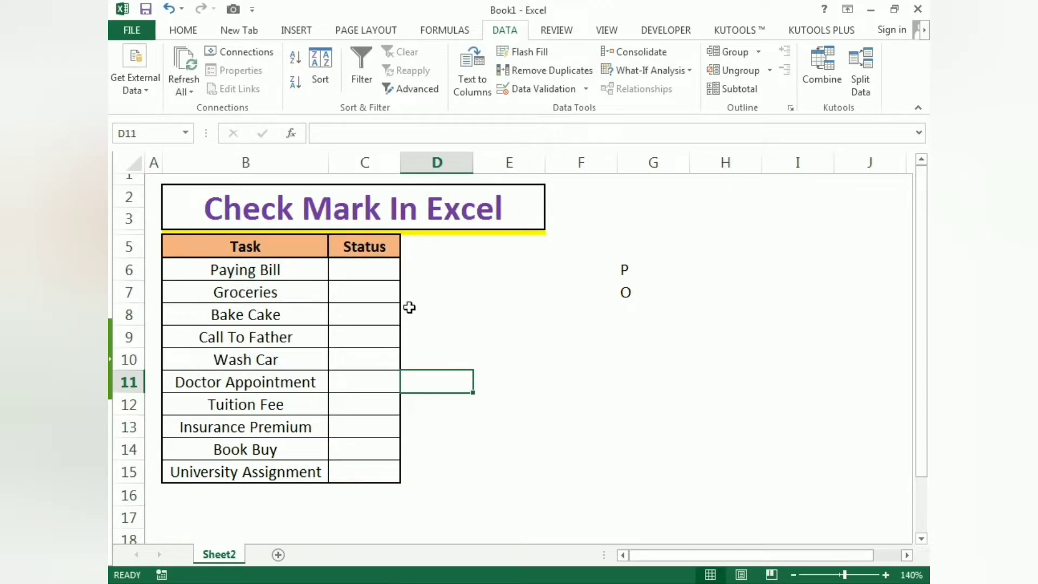
pyautogui.rightClick(651, 161)
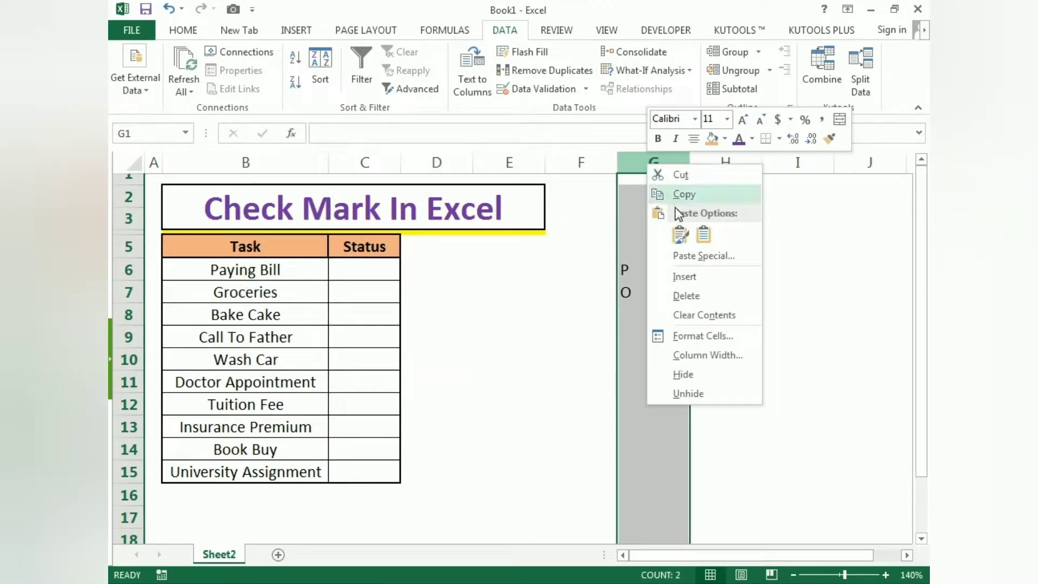
pyautogui.click(683, 374)
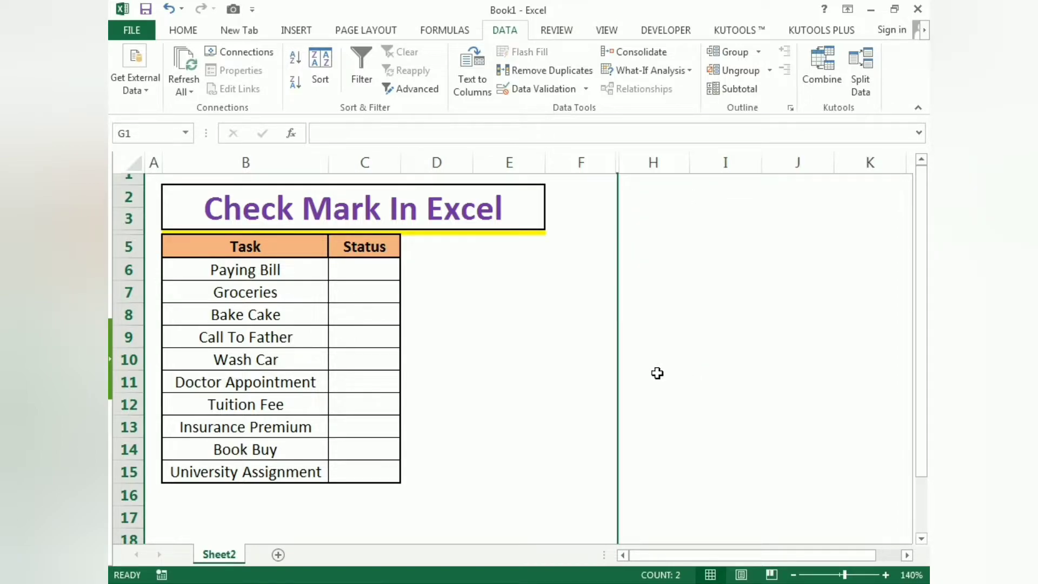
# - Choose O from the status dropdown list for Paying Bill and for Bake Cake
pyautogui.click(363, 273)
pyautogui.click(407, 273)
pyautogui.click(387, 302)
pyautogui.click(385, 315)
pyautogui.click(408, 317)
pyautogui.click(384, 348)
# - Choose the status P for Groceries and O for Call To Father from their dropdown lists
pyautogui.click(380, 296)
pyautogui.click(408, 294)
pyautogui.click(382, 314)
pyautogui.click(385, 334)
pyautogui.click(410, 341)
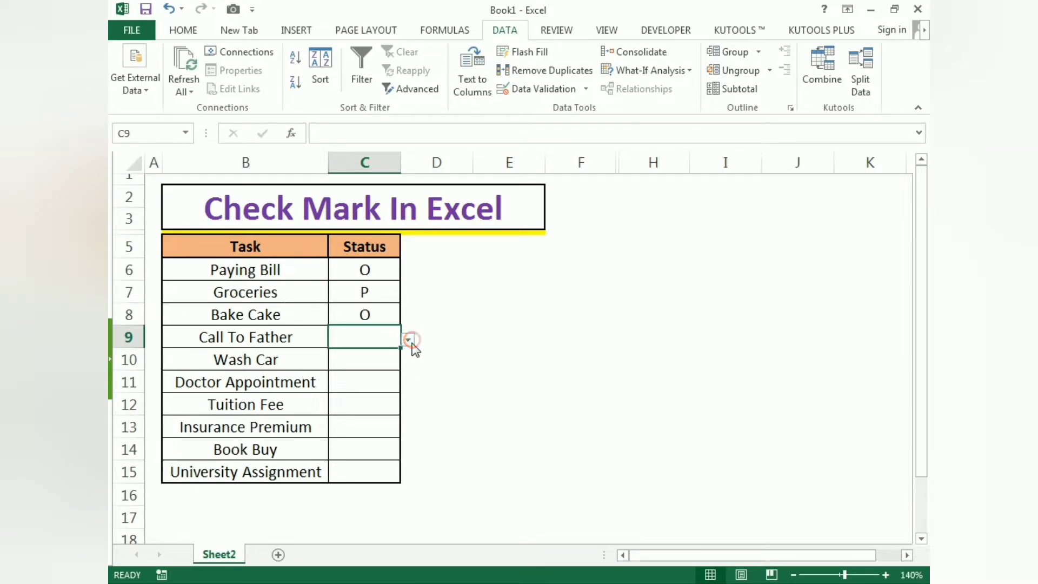
pyautogui.click(388, 369)
pyautogui.click(470, 356)
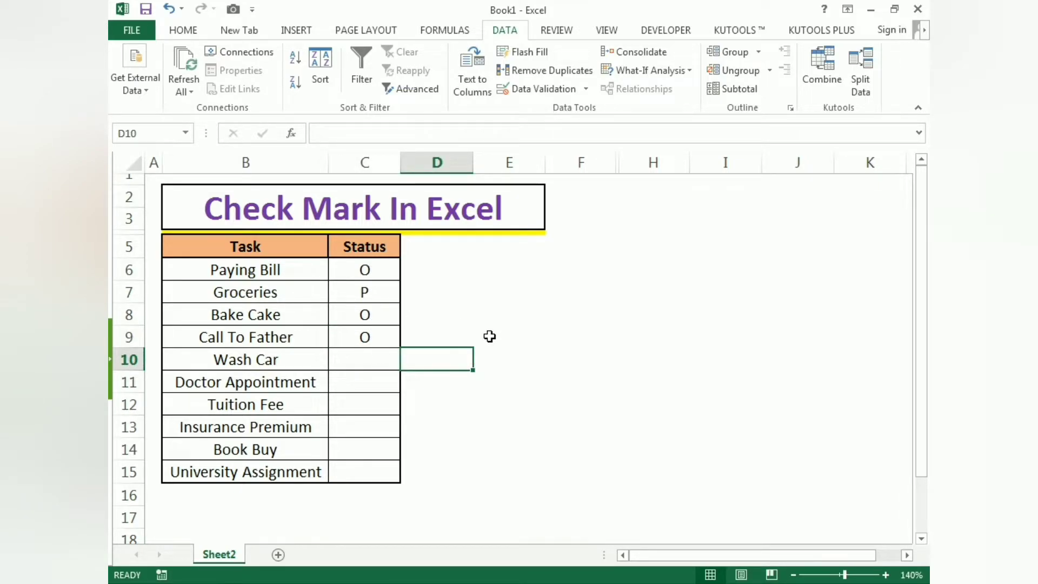
pyautogui.click(489, 336)
# - Format the Status cells C6:C15 with the Wingdings 2 font in bold
pyautogui.click(362, 272)
pyautogui.moveTo(363, 284); pyautogui.dragTo(365, 471)
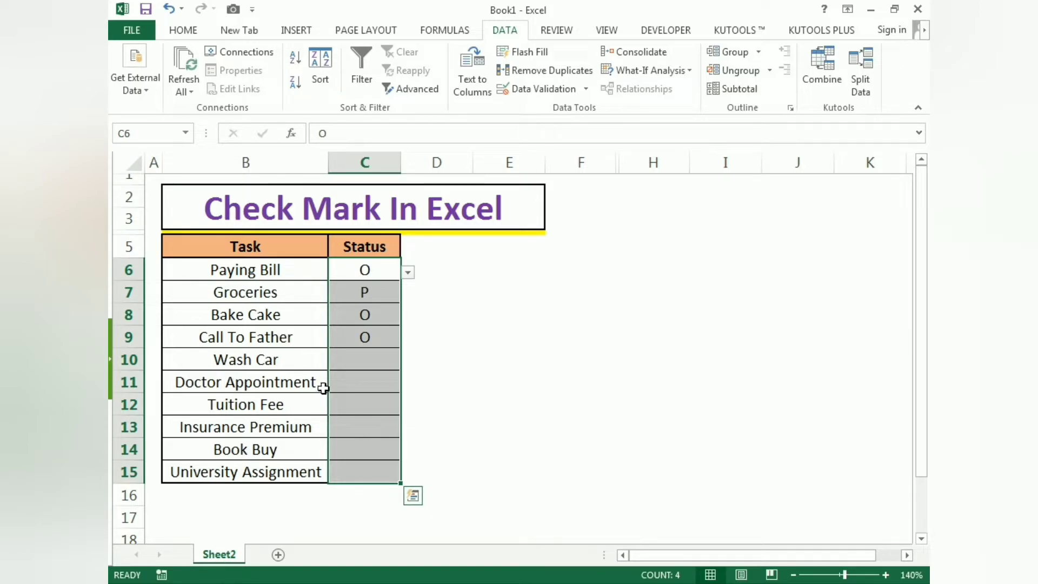
pyautogui.click(184, 33)
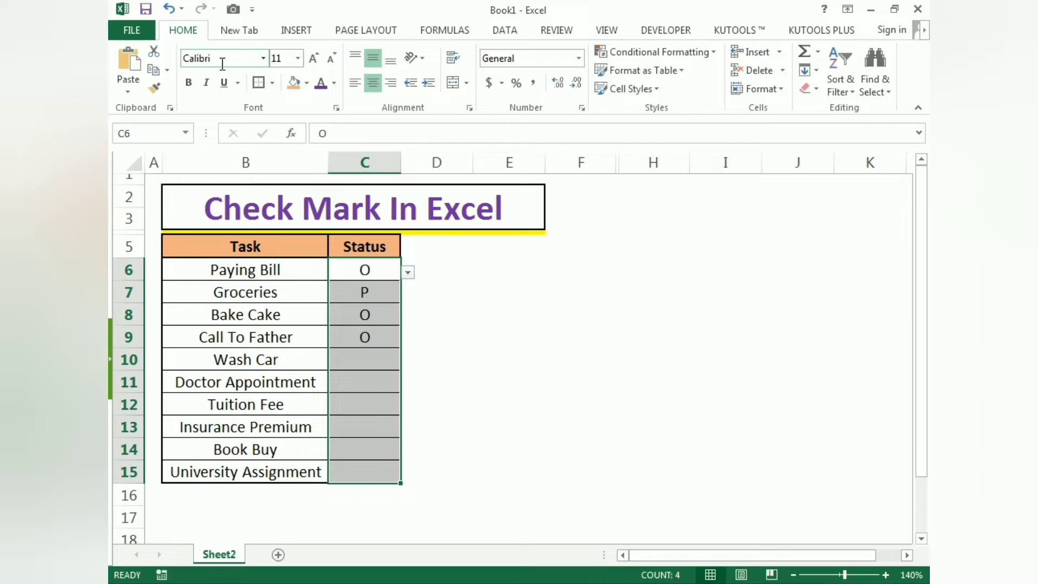
pyautogui.click(263, 58)
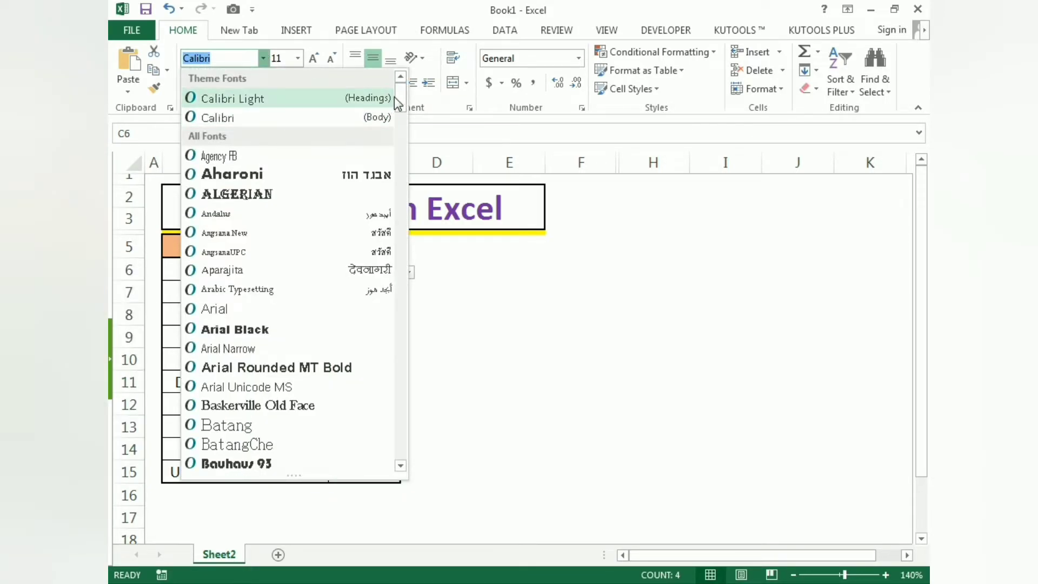
pyautogui.moveTo(402, 92); pyautogui.dragTo(402, 460)
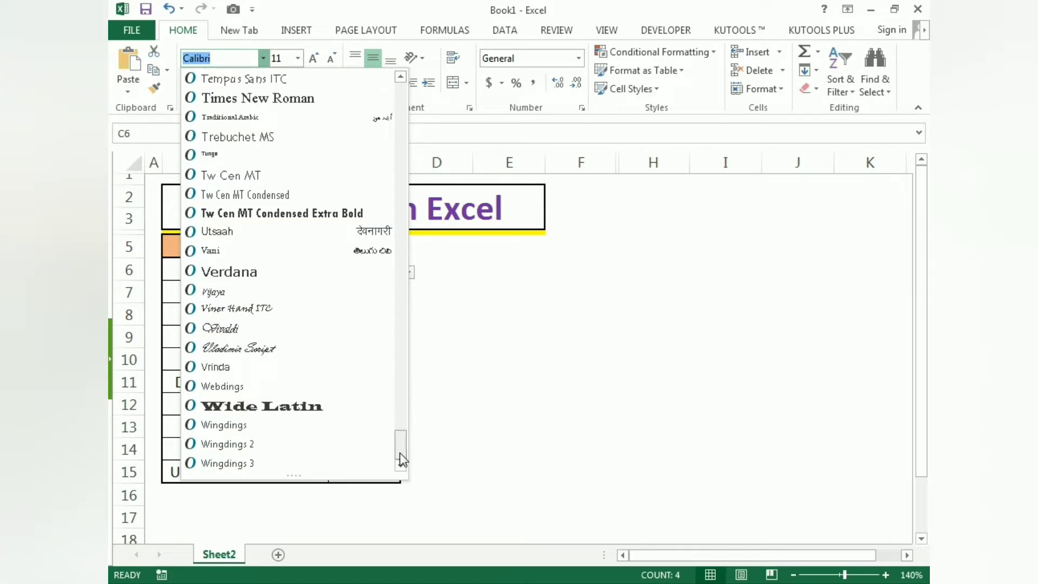
pyautogui.click(257, 444)
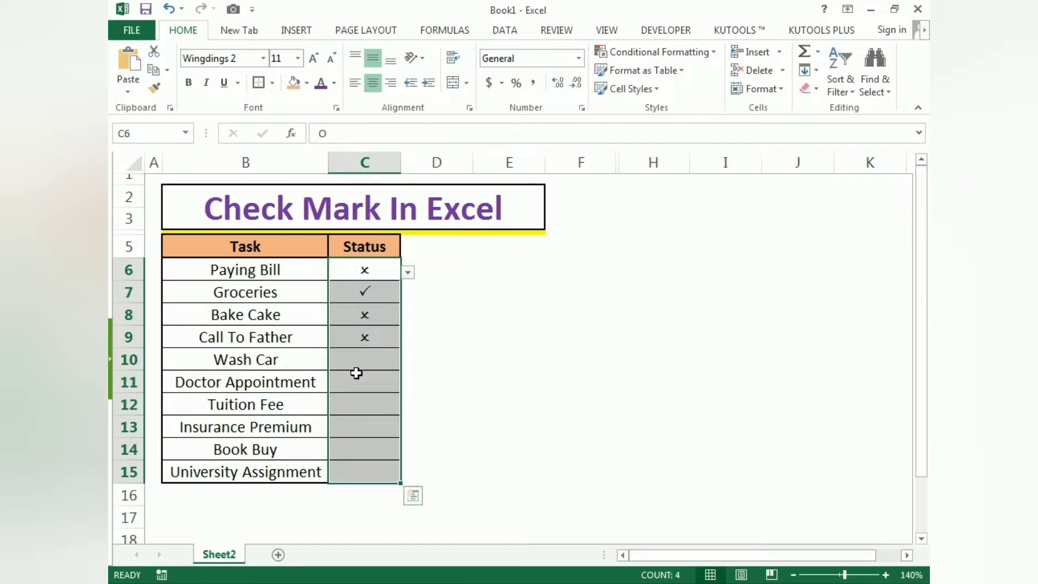
pyautogui.click(189, 87)
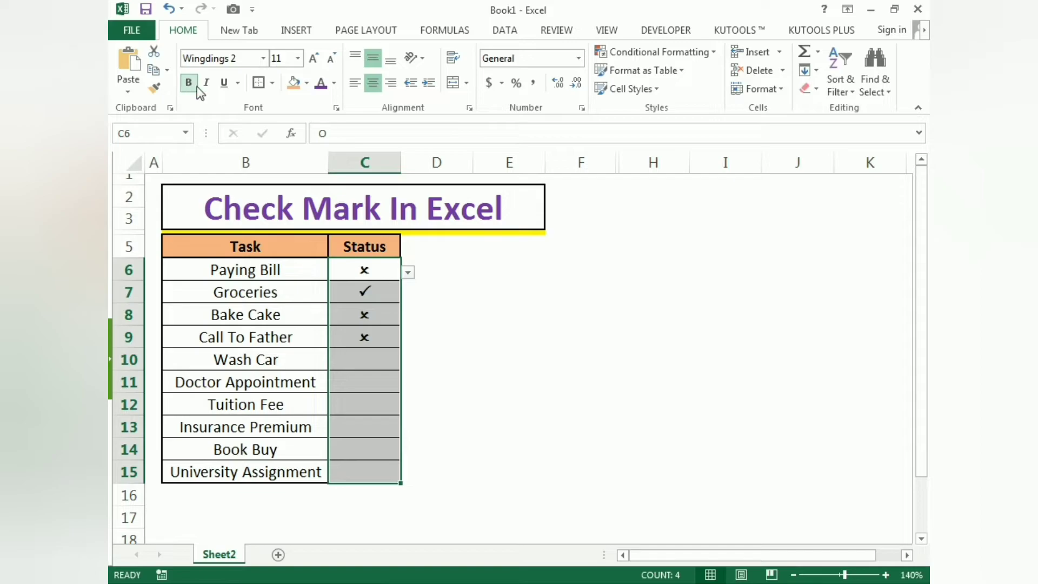
pyautogui.click(520, 307)
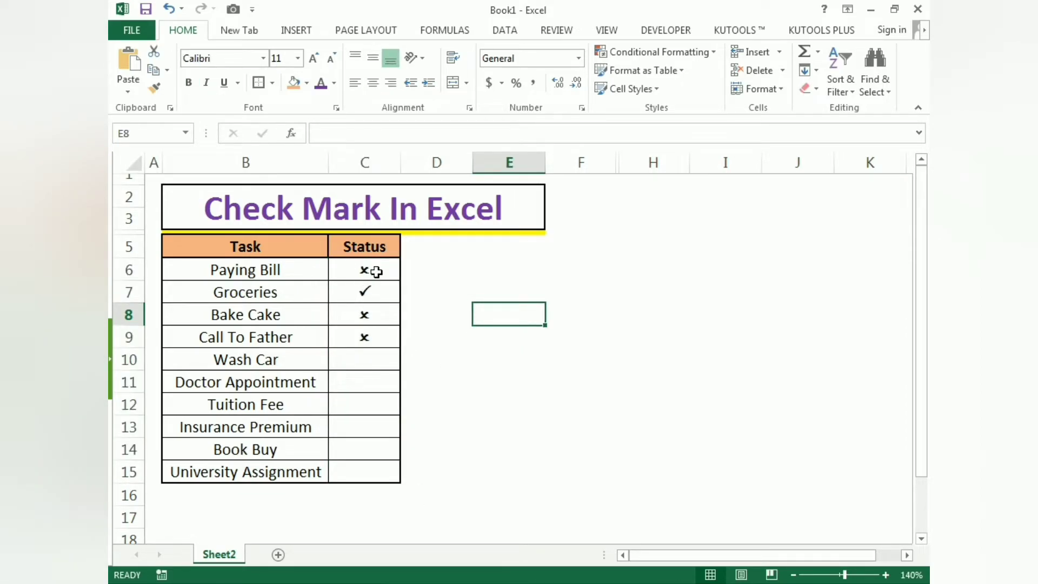
# - Select the Status cells C6:C15
pyautogui.moveTo(375, 270); pyautogui.dragTo(364, 468)
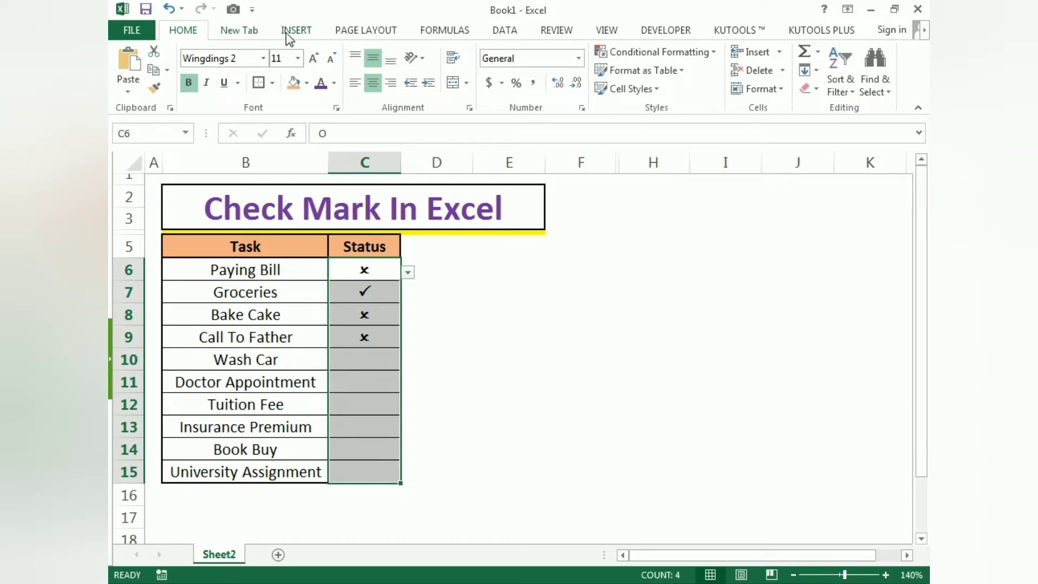
pyautogui.click(255, 30)
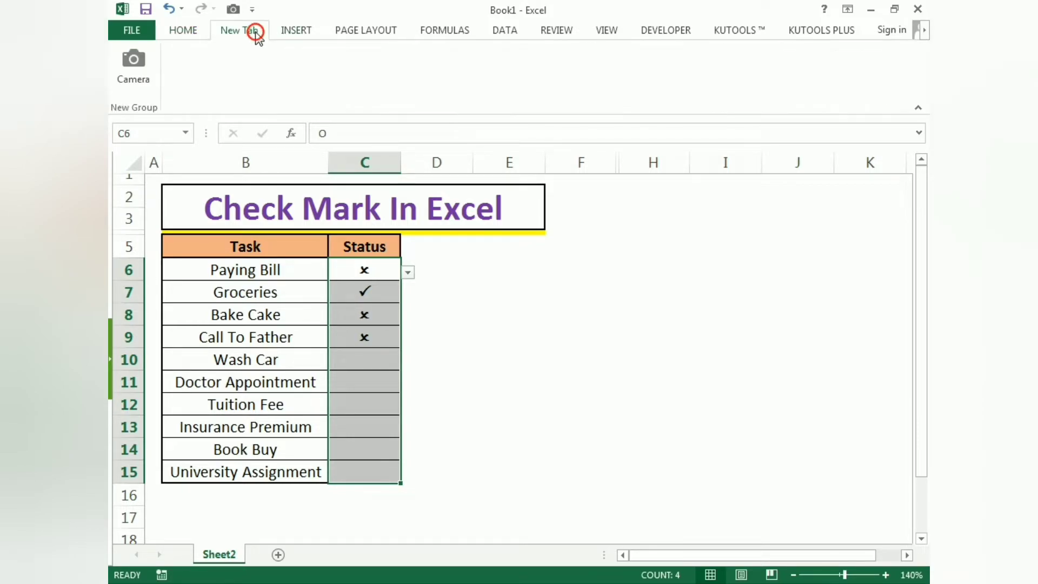
pyautogui.click(292, 31)
pyautogui.click(349, 30)
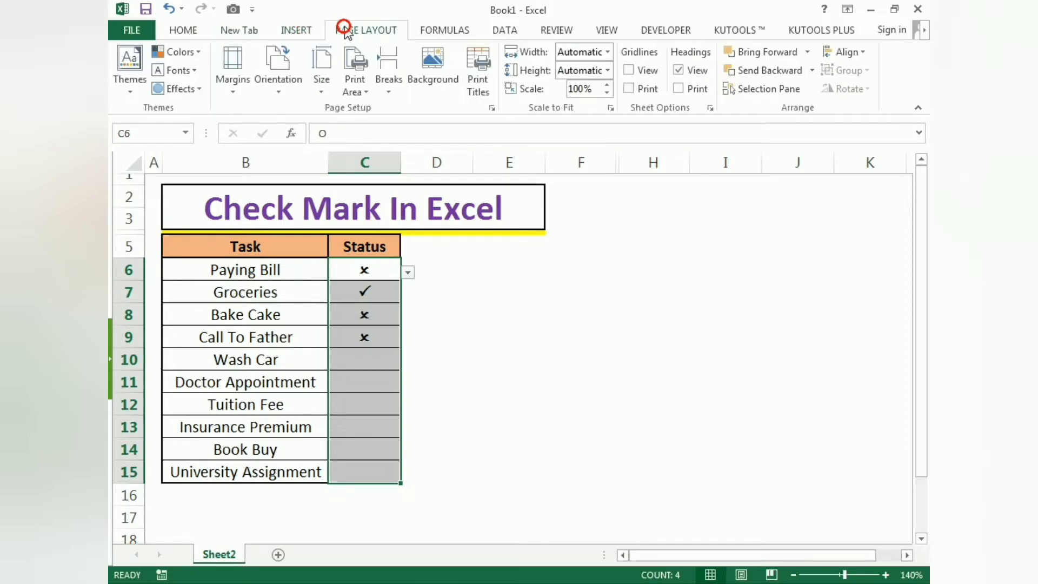
pyautogui.click(427, 30)
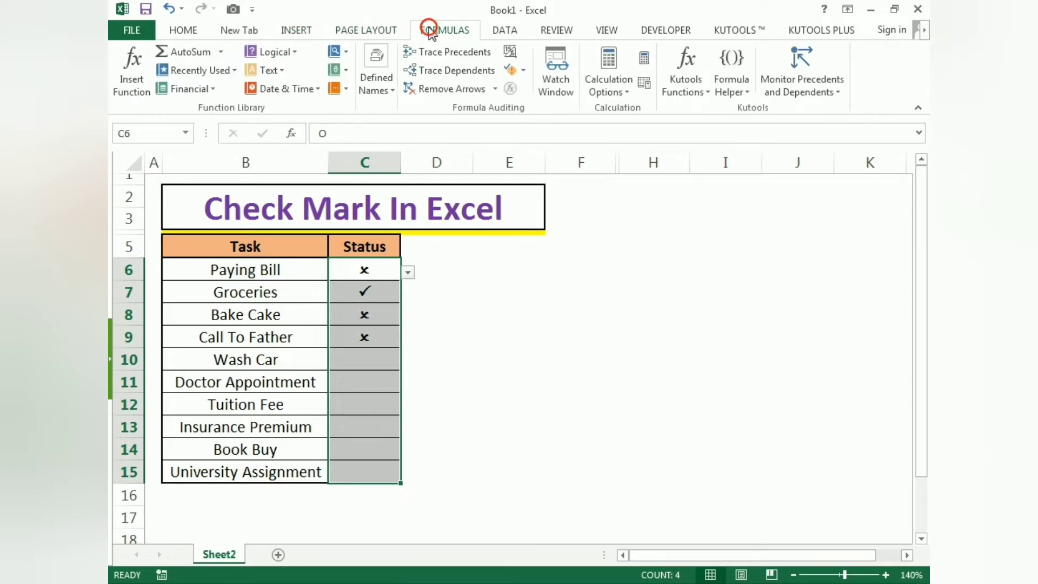
pyautogui.click(505, 31)
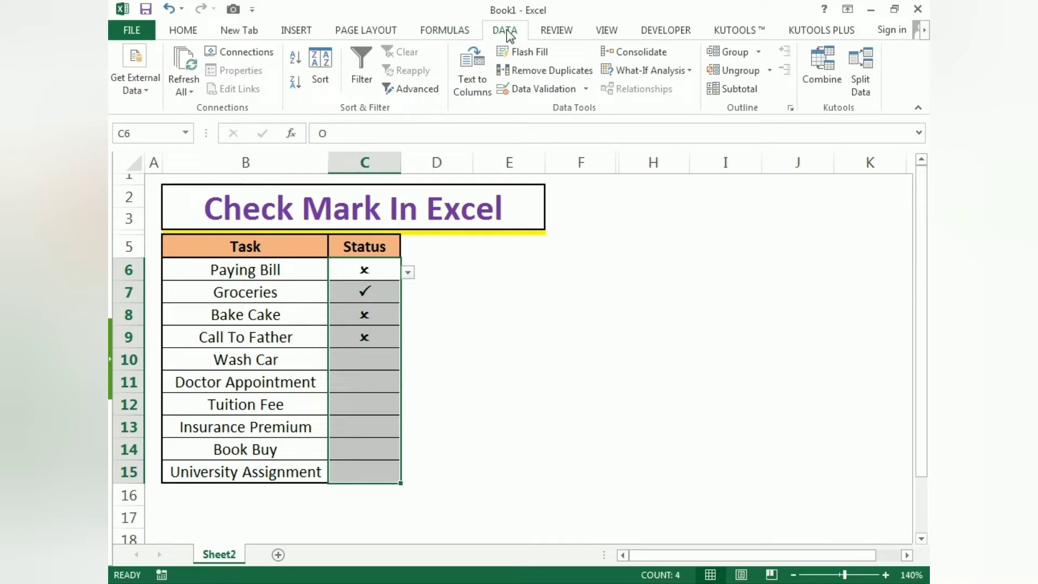
pyautogui.click(562, 33)
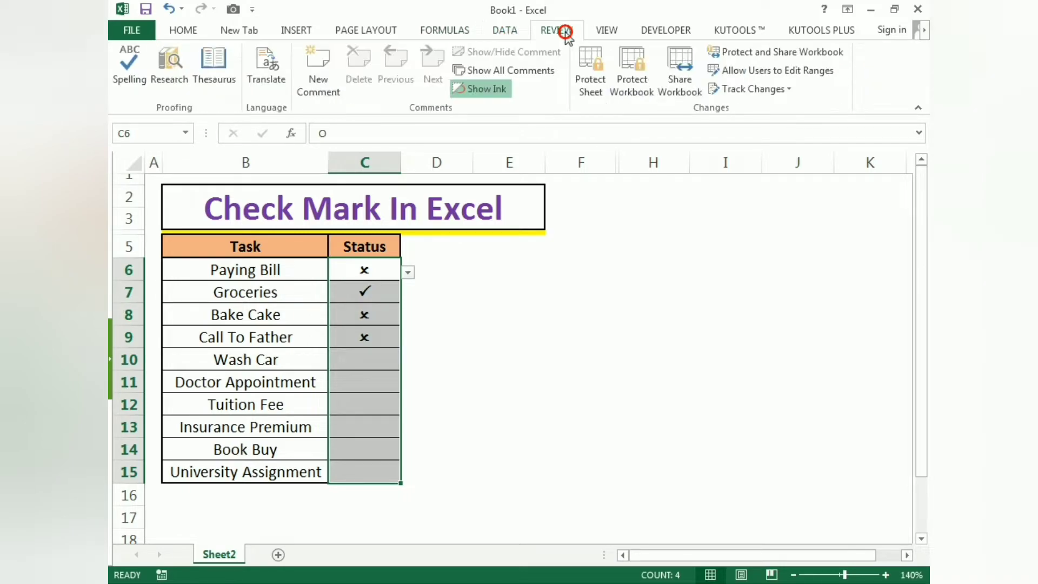
pyautogui.click(656, 31)
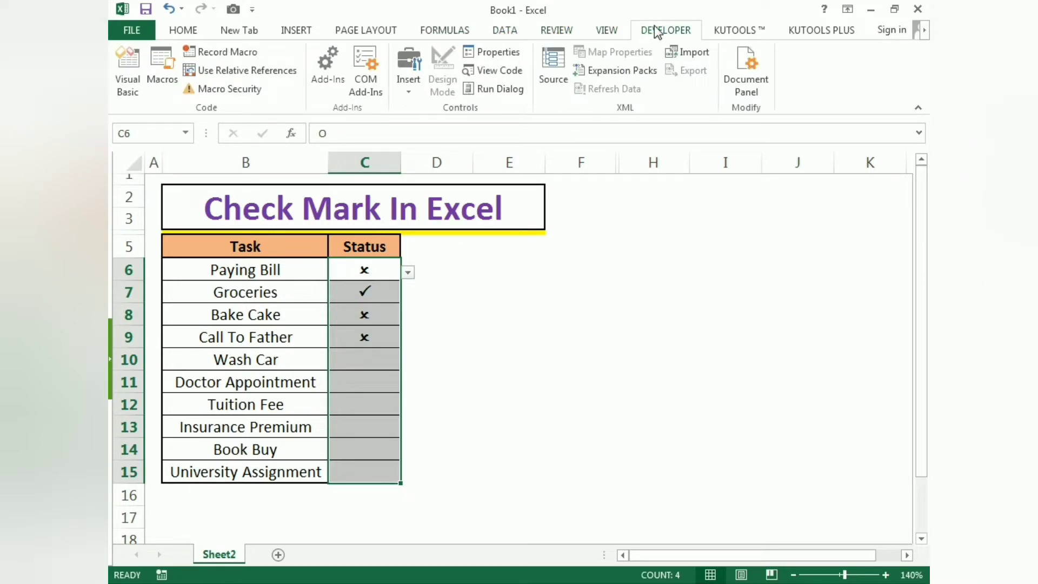
# - Start a new conditional formatting rule for the selected Status cells that formats only cells with a value equal to ="P"
pyautogui.click(183, 32)
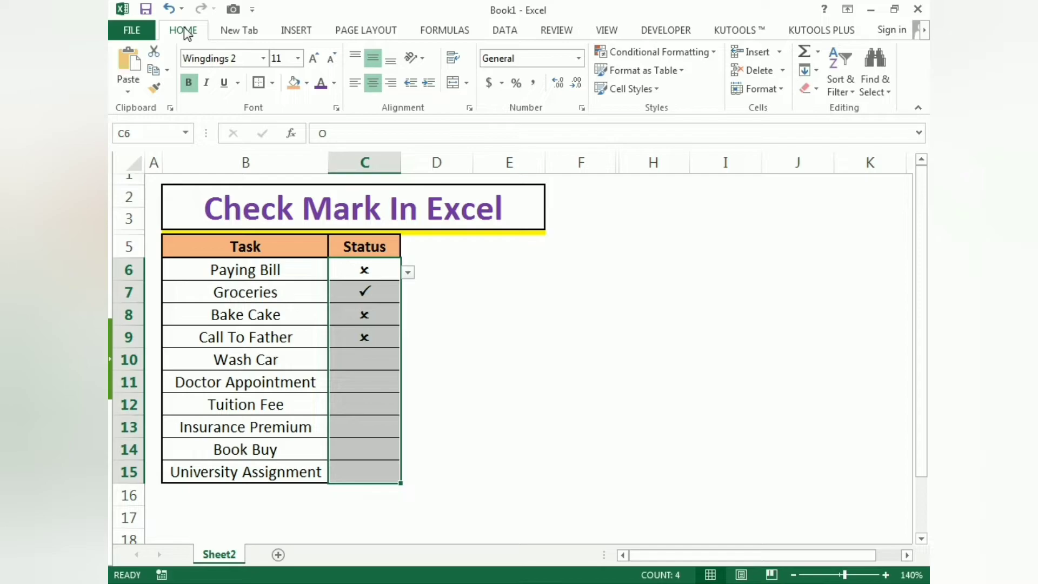
pyautogui.click(641, 54)
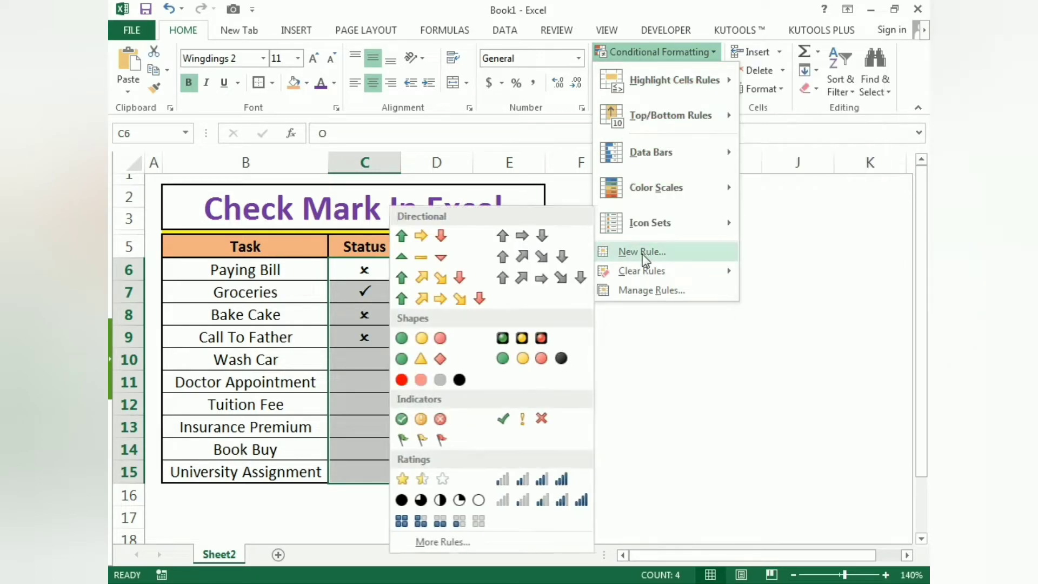
pyautogui.click(627, 253)
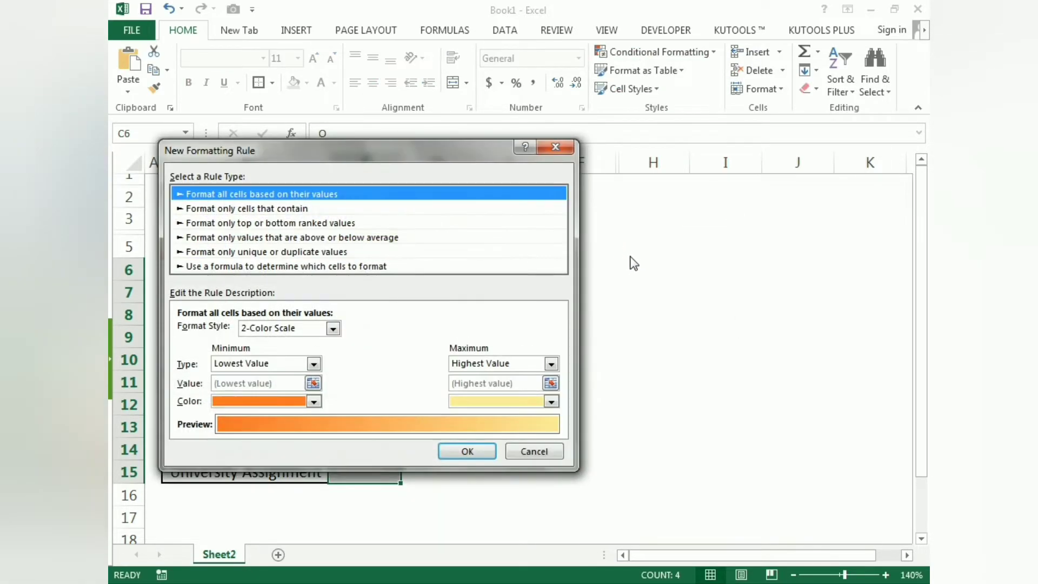
pyautogui.moveTo(312, 157); pyautogui.dragTo(578, 159)
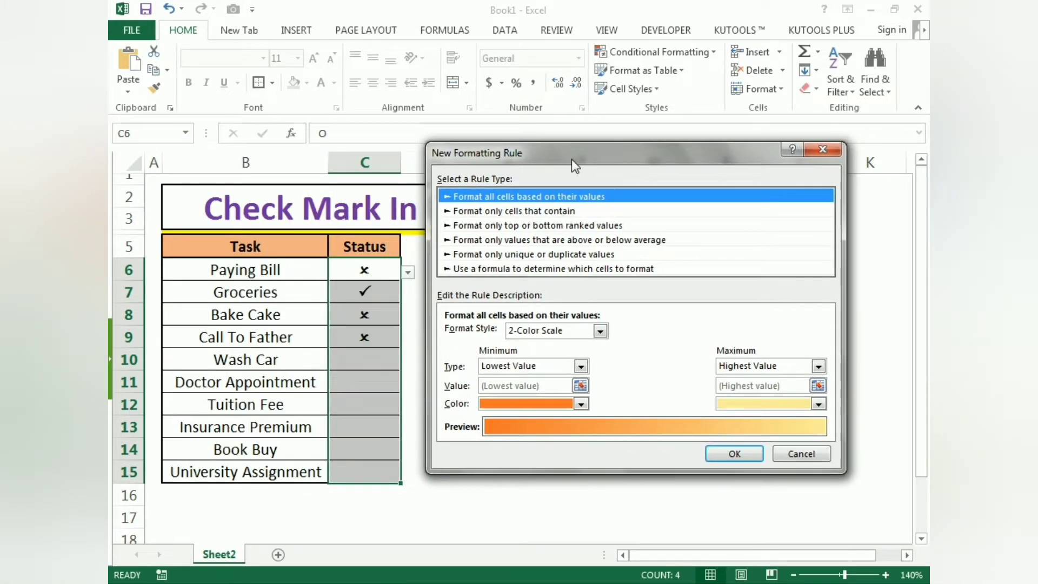
pyautogui.click(492, 212)
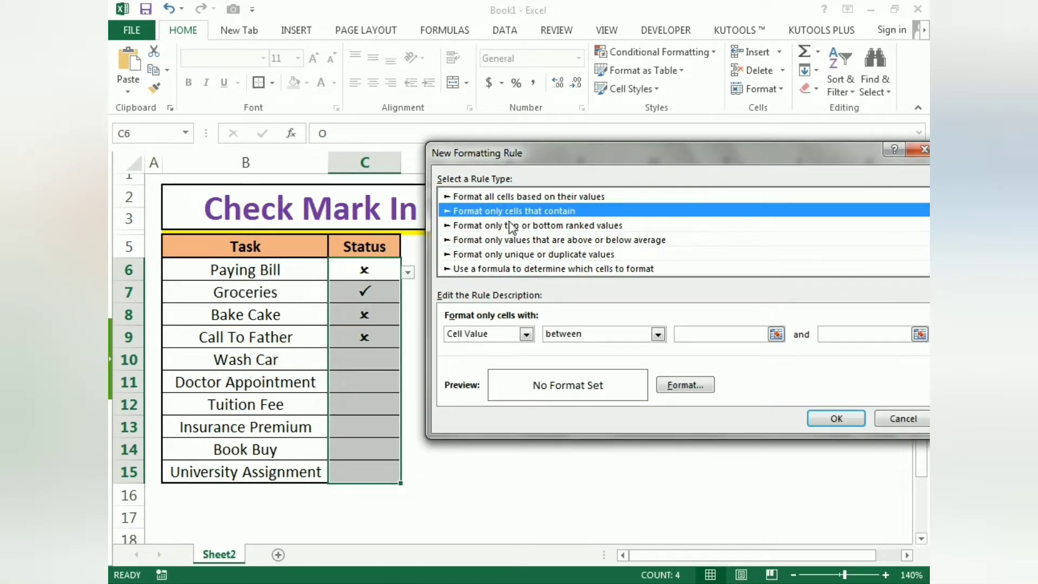
pyautogui.click(658, 334)
pyautogui.click(575, 369)
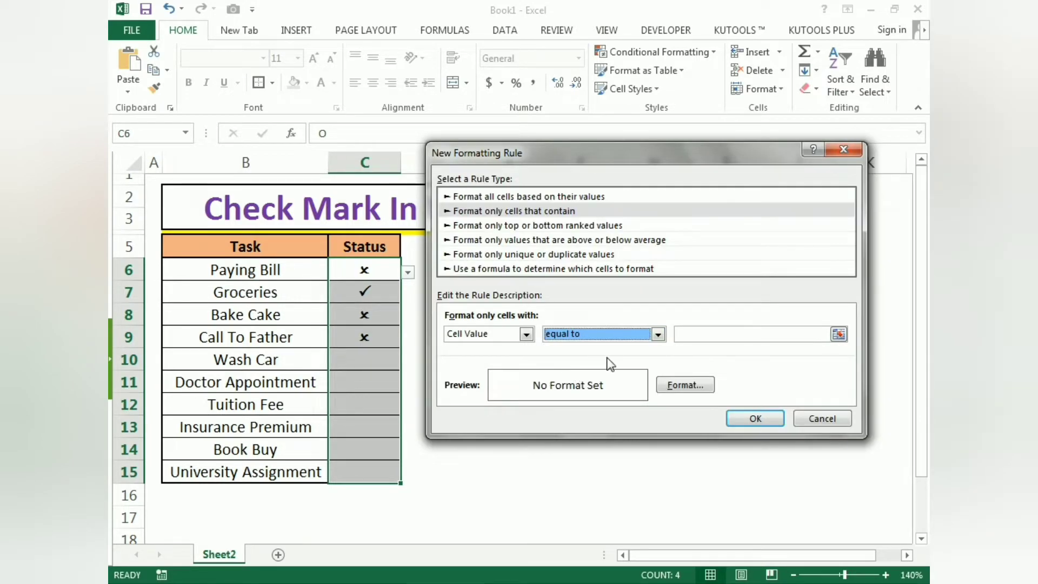
pyautogui.click(707, 332)
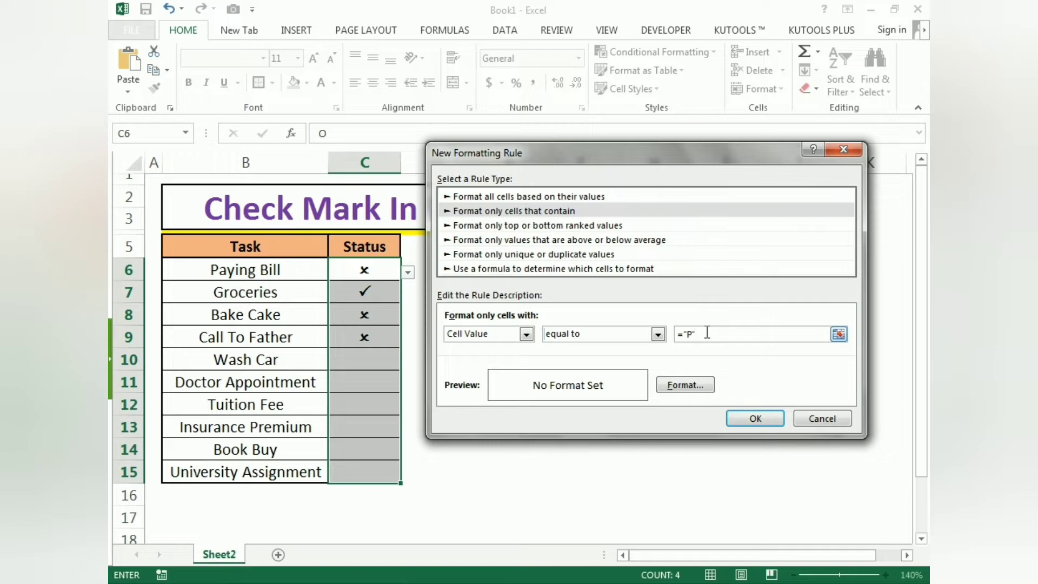
# - Give the "P" rule a green font colour and apply it to the Status cells
pyautogui.click(685, 385)
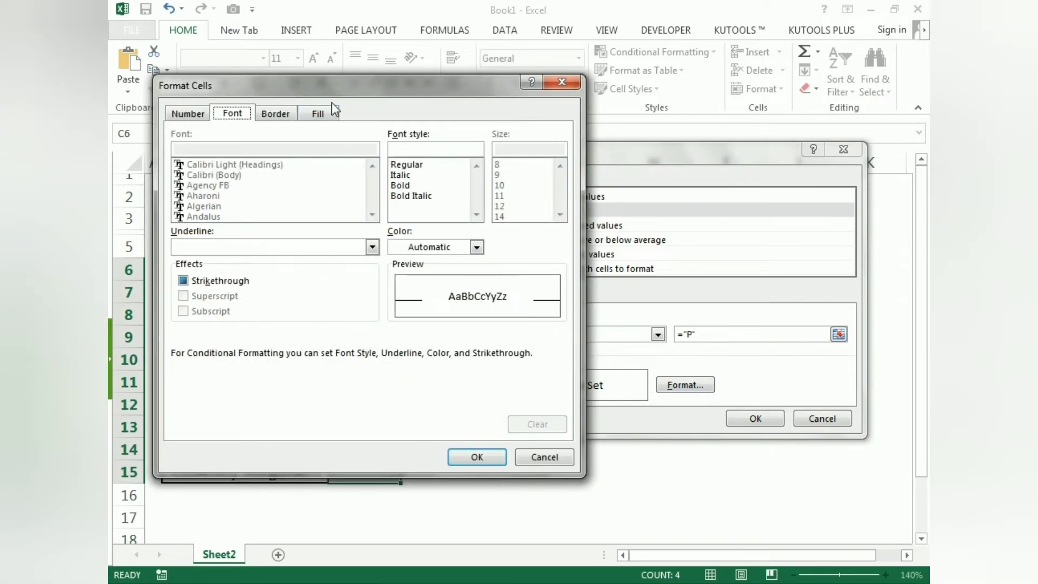
pyautogui.moveTo(326, 92); pyautogui.dragTo(630, 114)
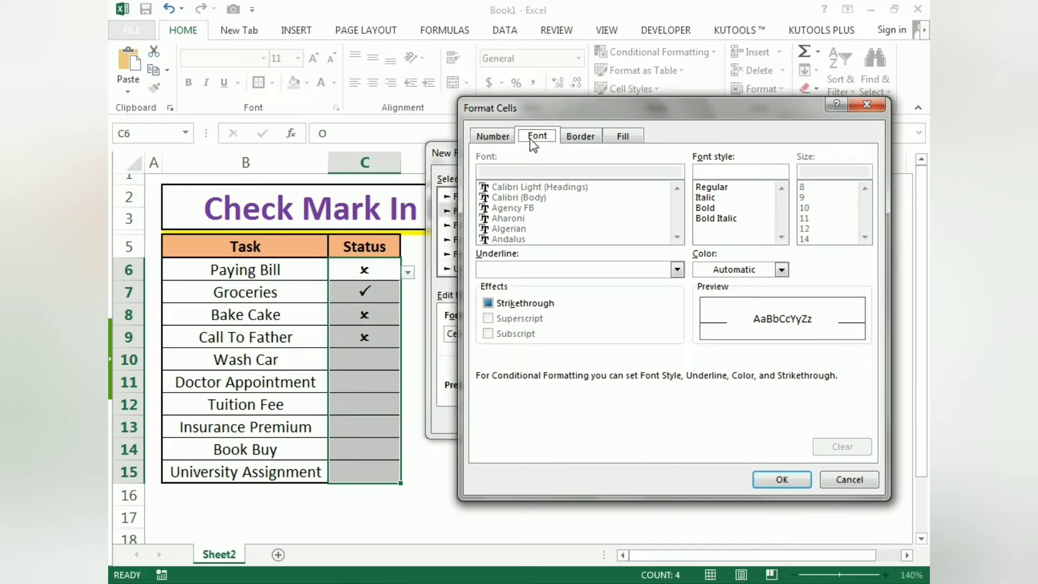
pyautogui.click(574, 138)
pyautogui.click(622, 136)
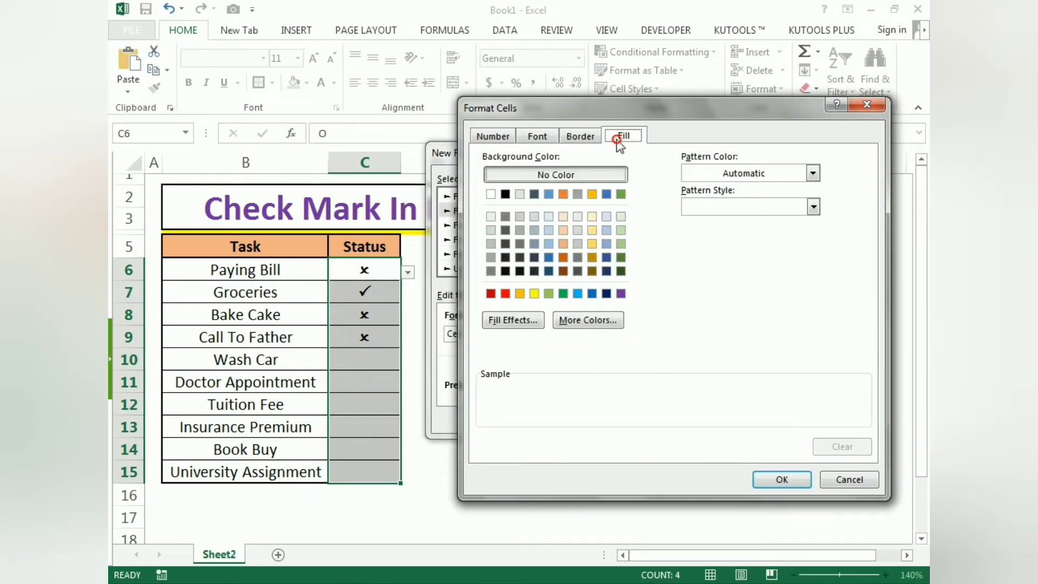
pyautogui.click(540, 138)
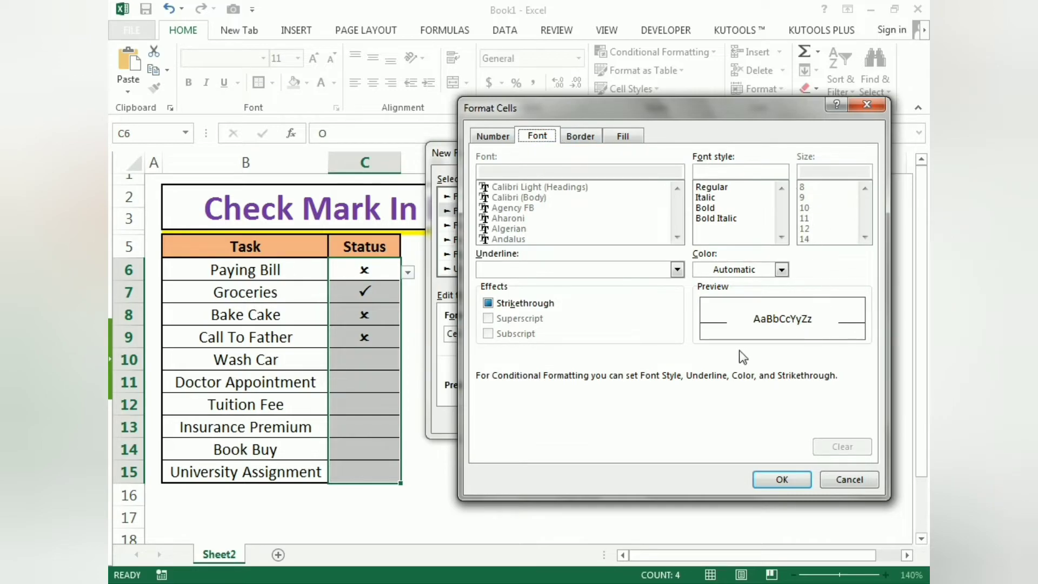
pyautogui.click(781, 269)
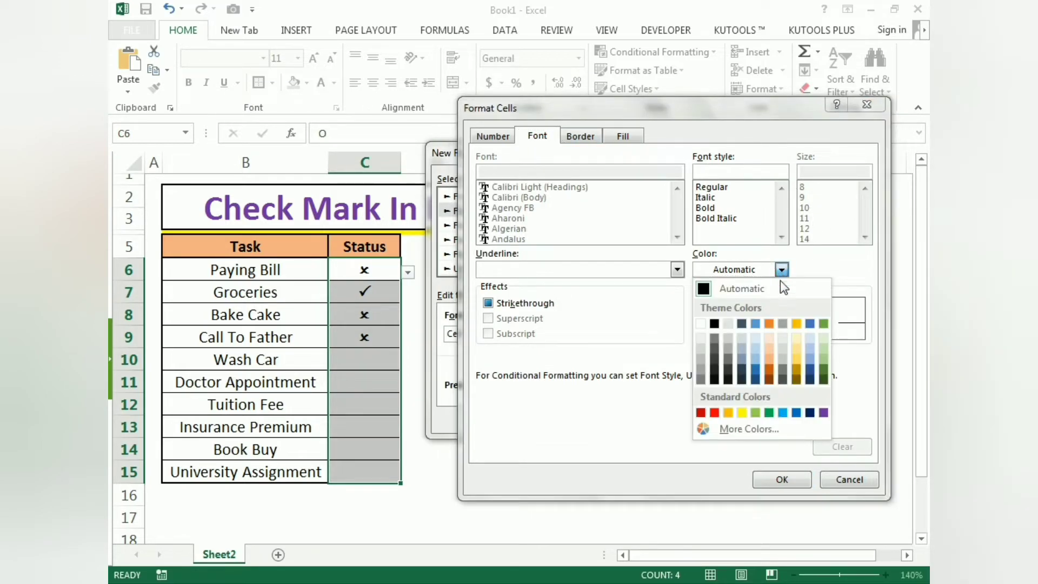
pyautogui.click(769, 413)
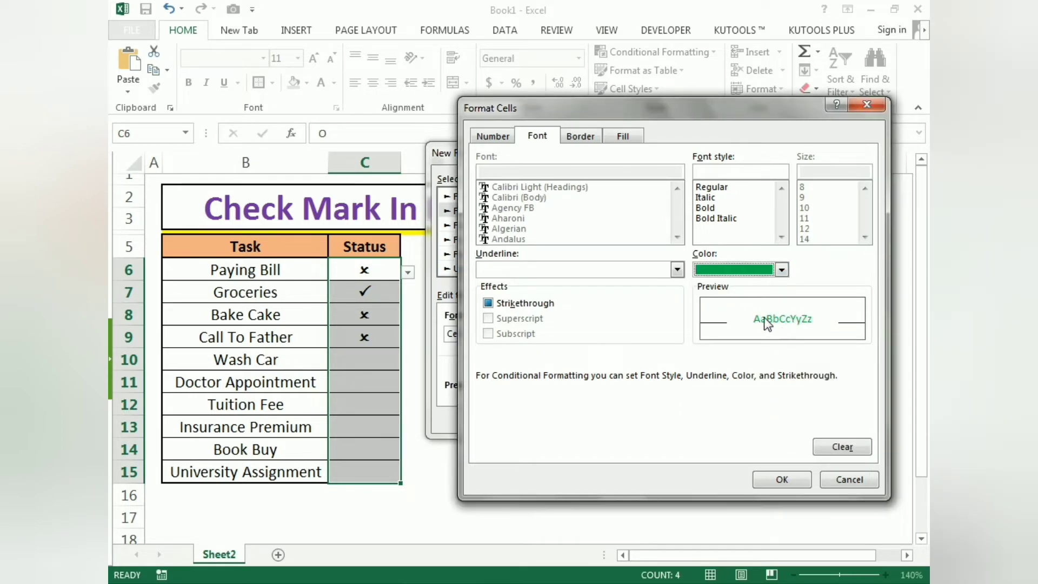
pyautogui.click(782, 479)
pyautogui.click(753, 419)
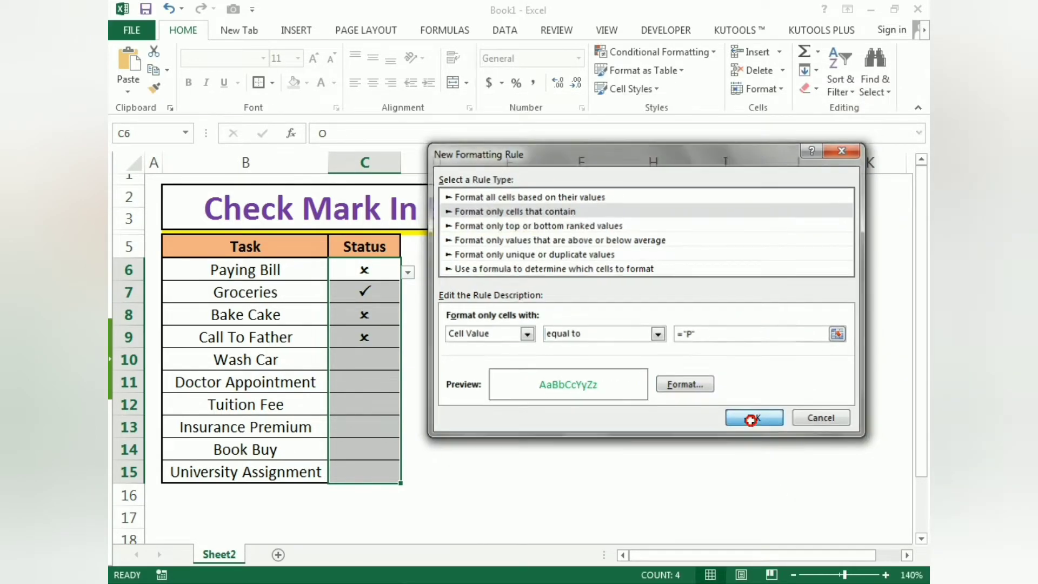
pyautogui.click(750, 420)
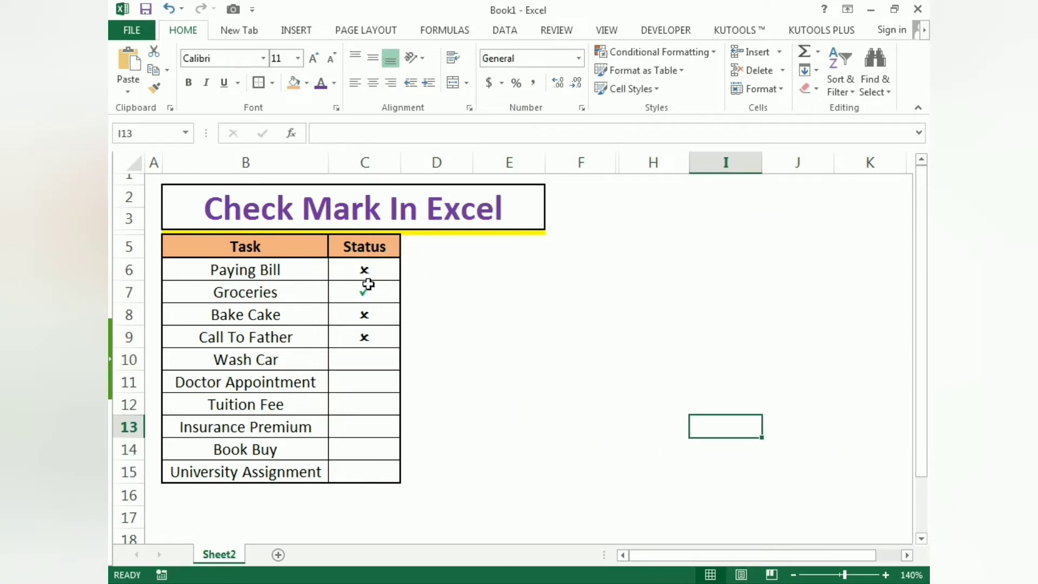
# - Start a second conditional formatting rule for C6:C15 that formats only cells with a value equal to ="O"
pyautogui.moveTo(359, 270); pyautogui.dragTo(360, 468)
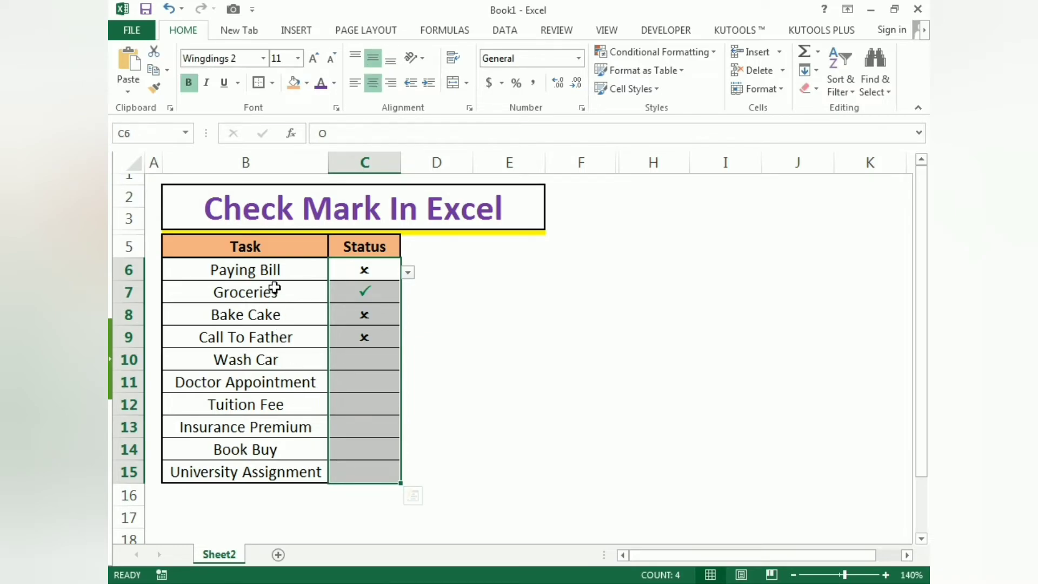
pyautogui.click(657, 54)
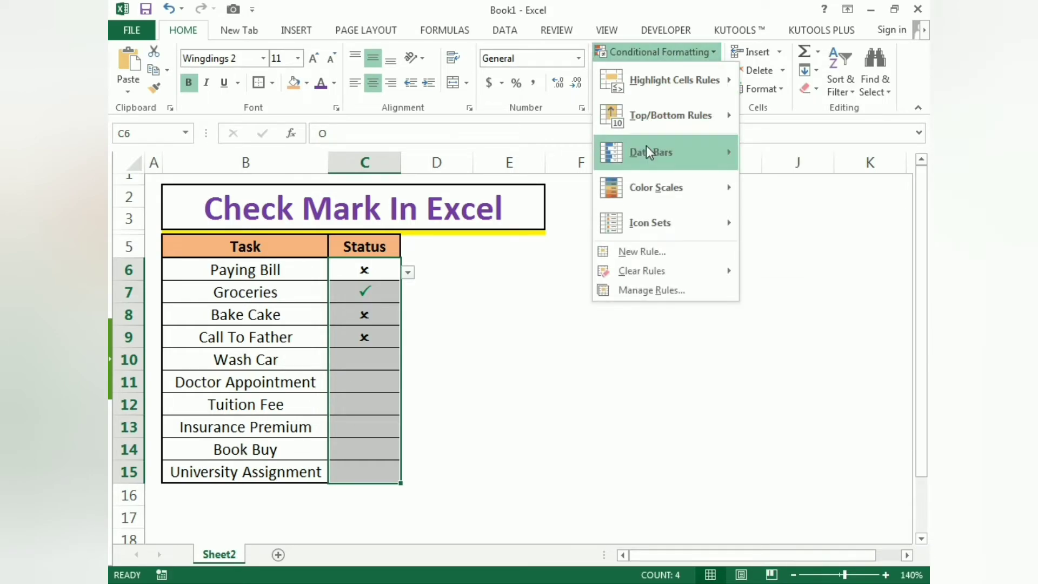
pyautogui.click(644, 252)
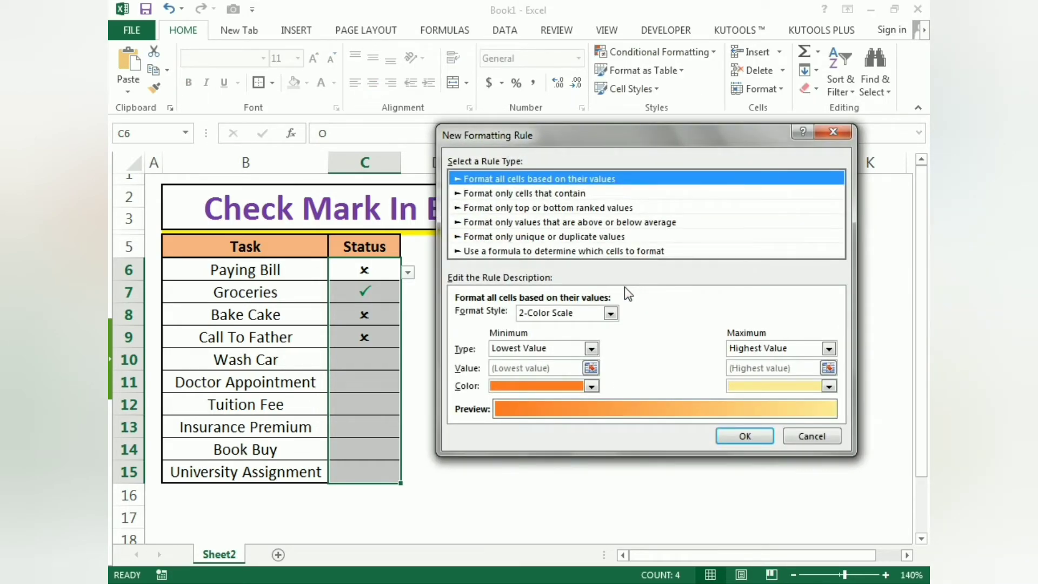
pyautogui.click(509, 194)
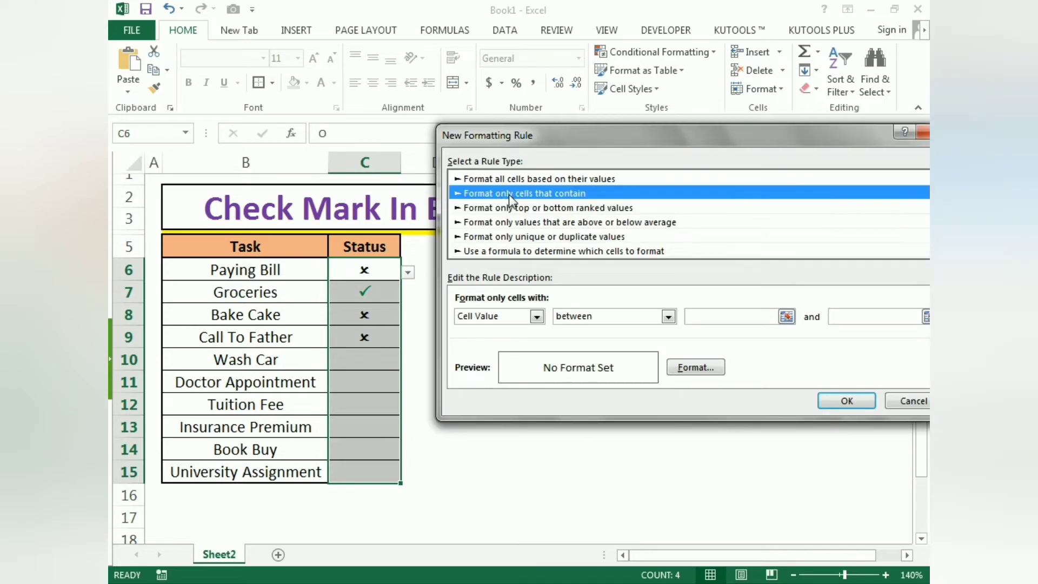
pyautogui.click(668, 317)
pyautogui.click(586, 352)
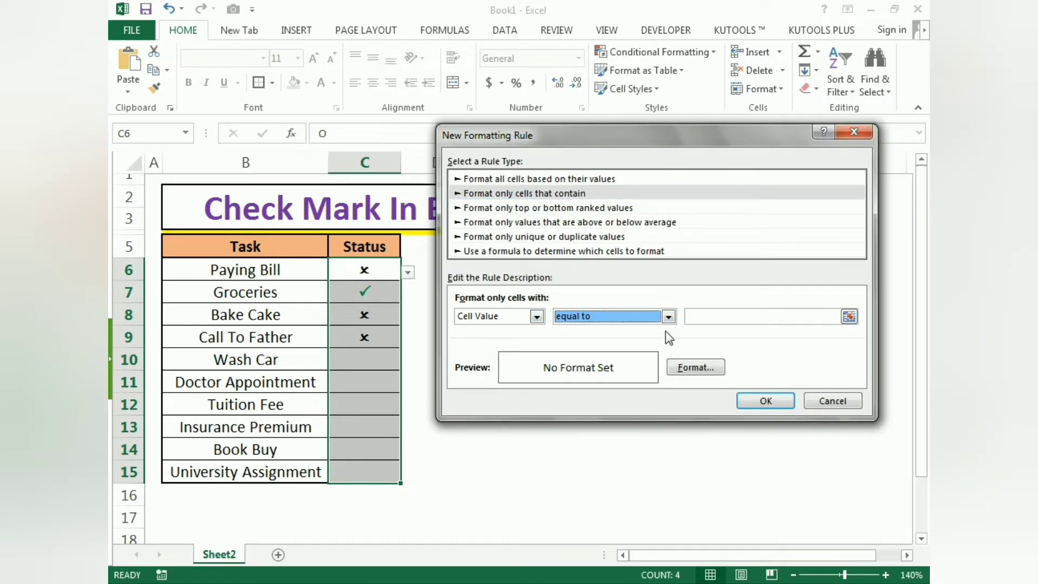
pyautogui.click(698, 317)
pyautogui.write('1')
pyautogui.press('BackSpace')
pyautogui.write('=')
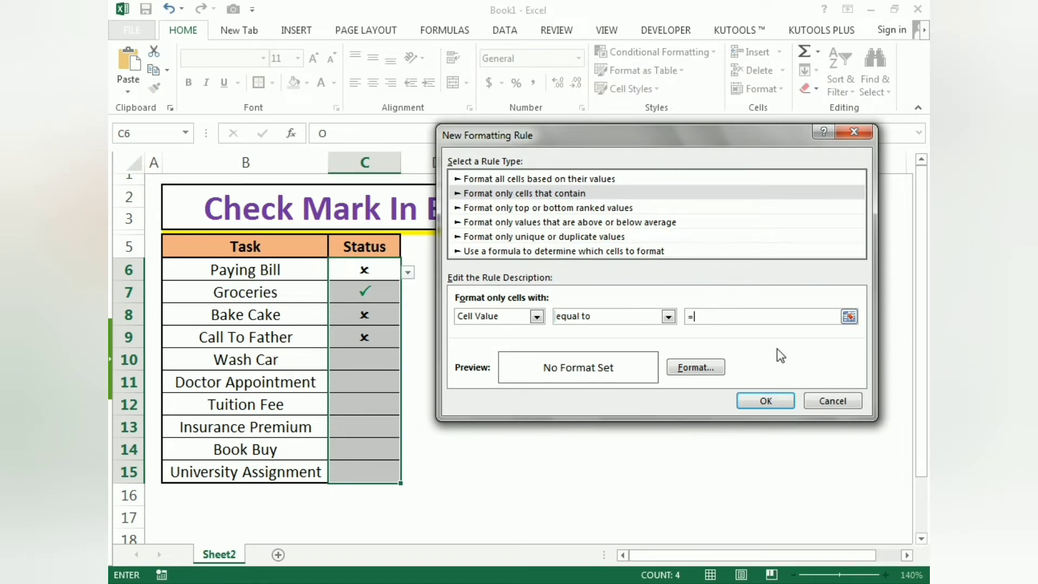
pyautogui.write('"O')
# - Give the "O" rule a red font colour and apply it to the Status cells
pyautogui.click(702, 372)
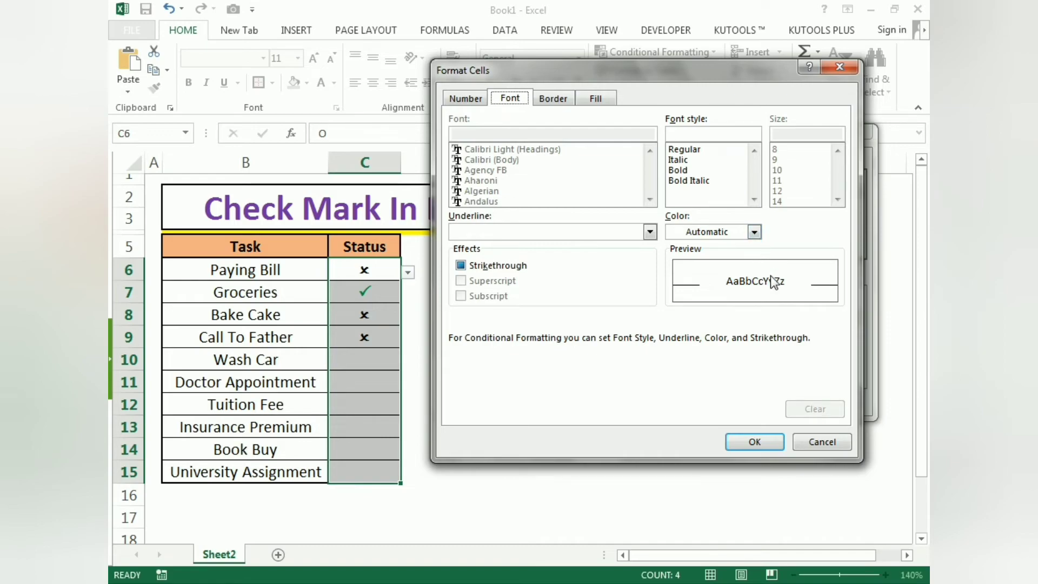
pyautogui.click(754, 233)
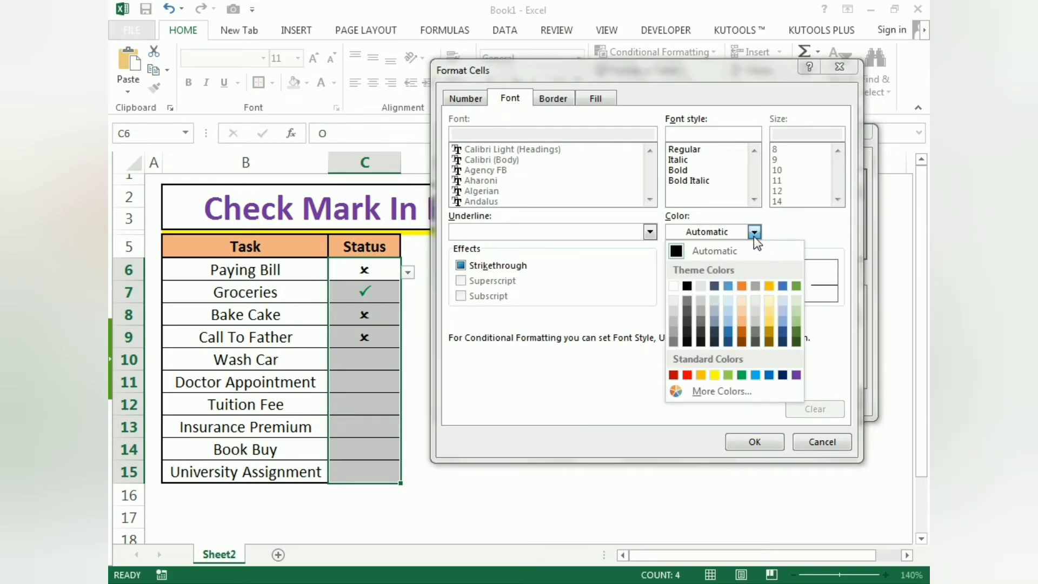
pyautogui.click(686, 374)
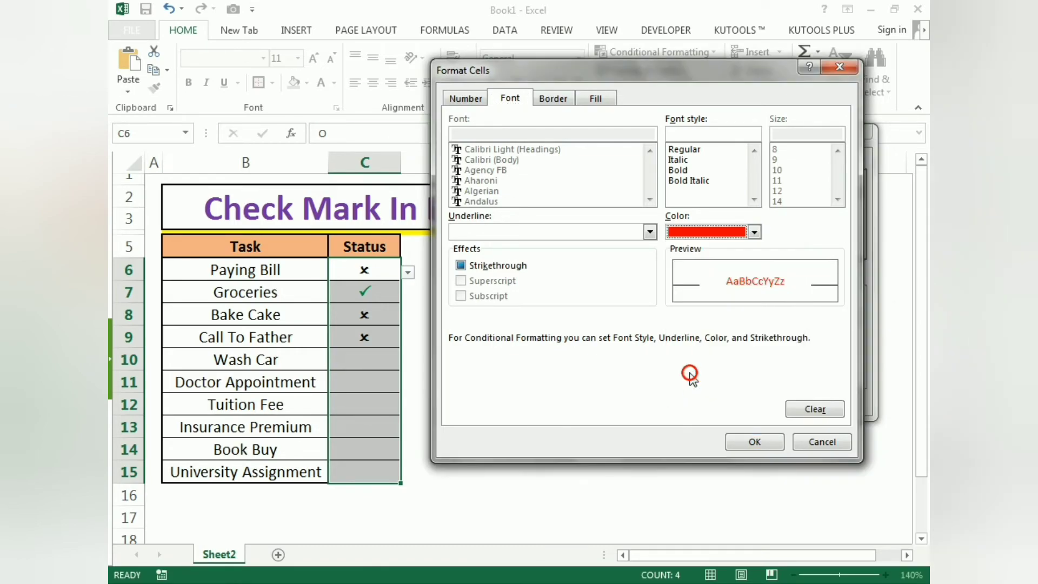
pyautogui.click(740, 441)
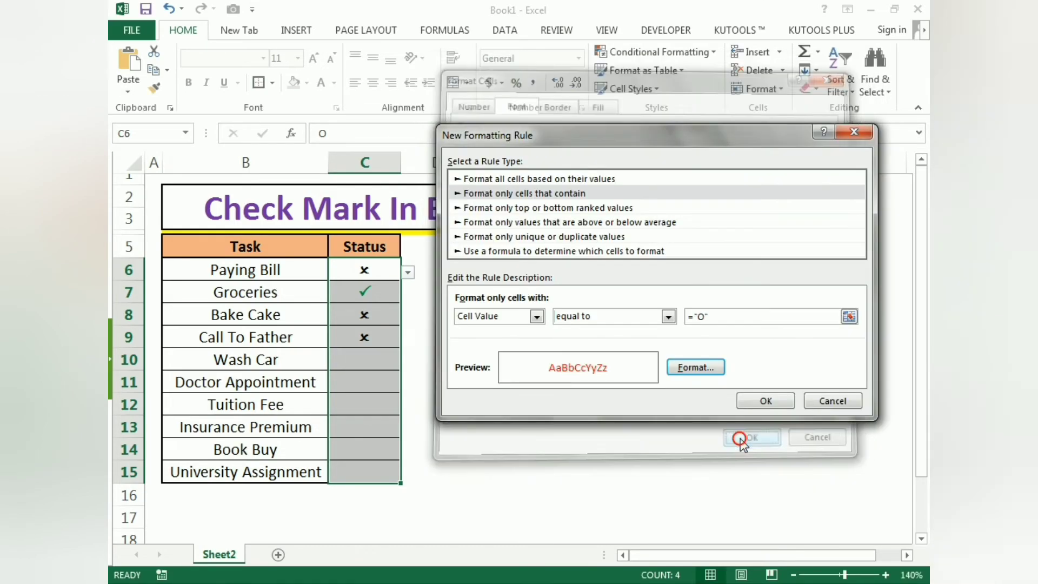
pyautogui.click(750, 404)
pyautogui.click(748, 399)
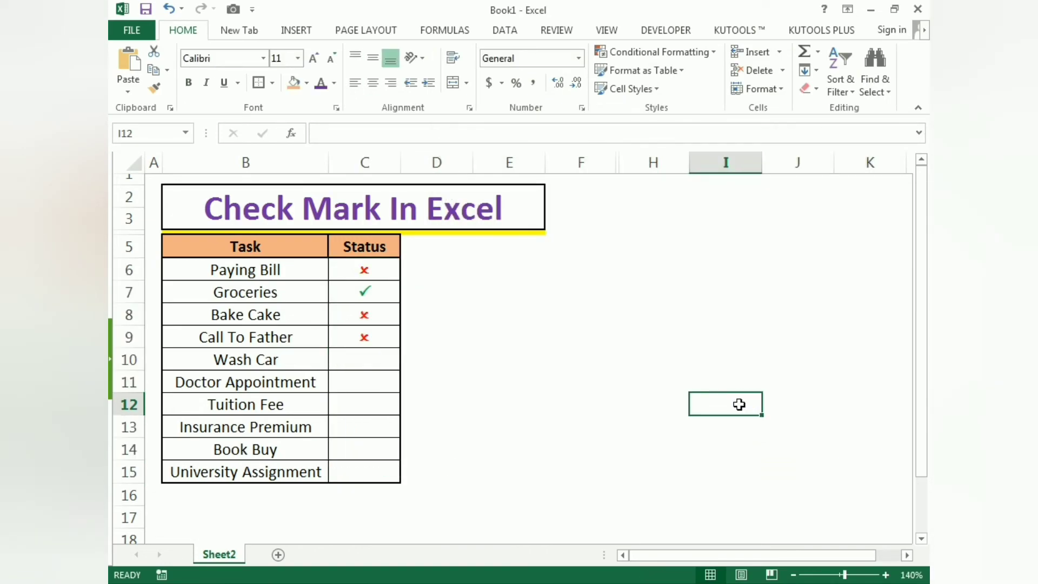
# - Set the Wash Car status to P and the Doctor Appointment status to O using their Status dropdowns
pyautogui.click(374, 360)
pyautogui.click(407, 363)
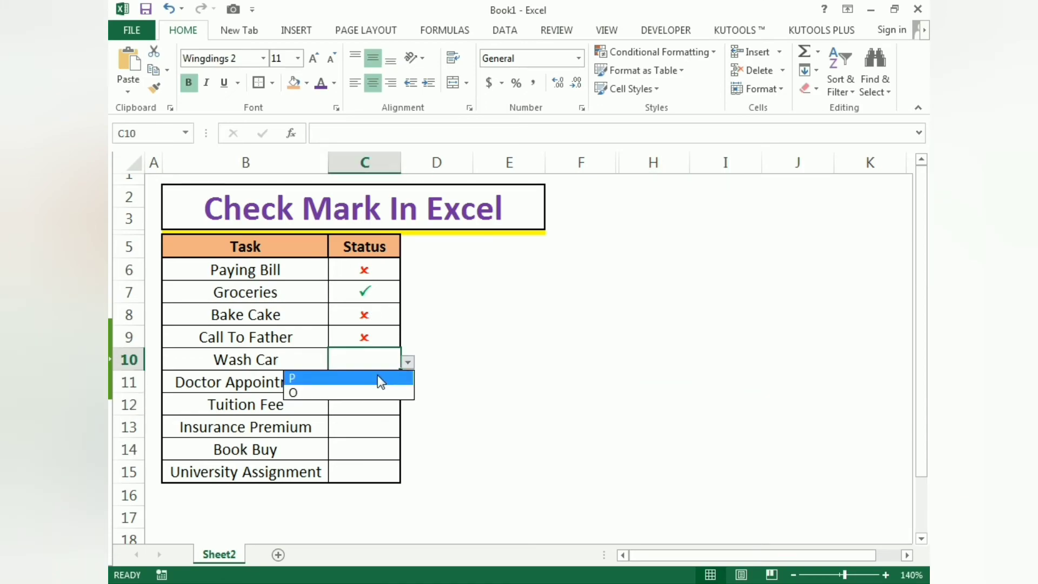
pyautogui.click(377, 376)
pyautogui.click(385, 378)
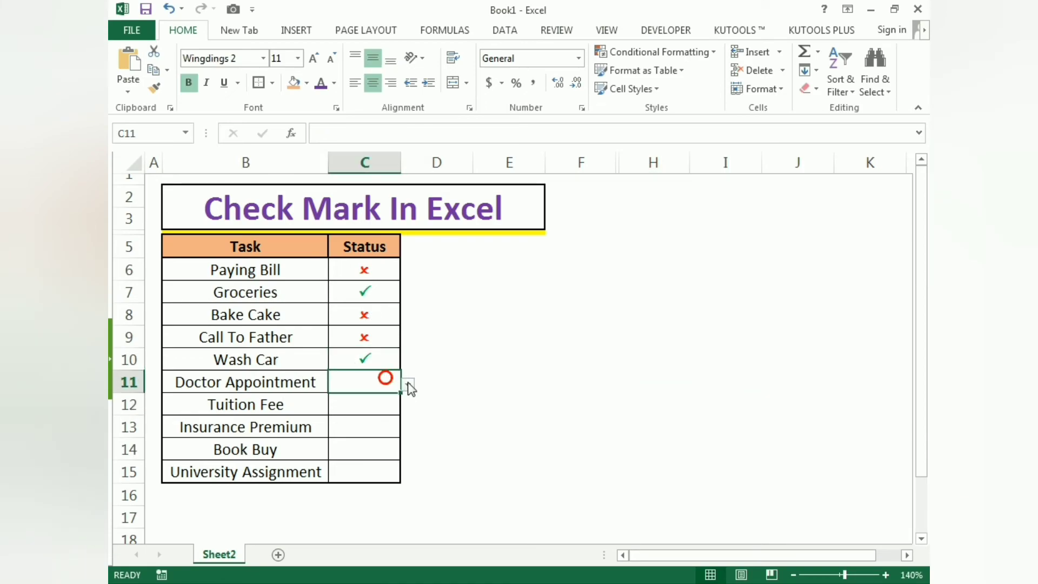
pyautogui.click(408, 384)
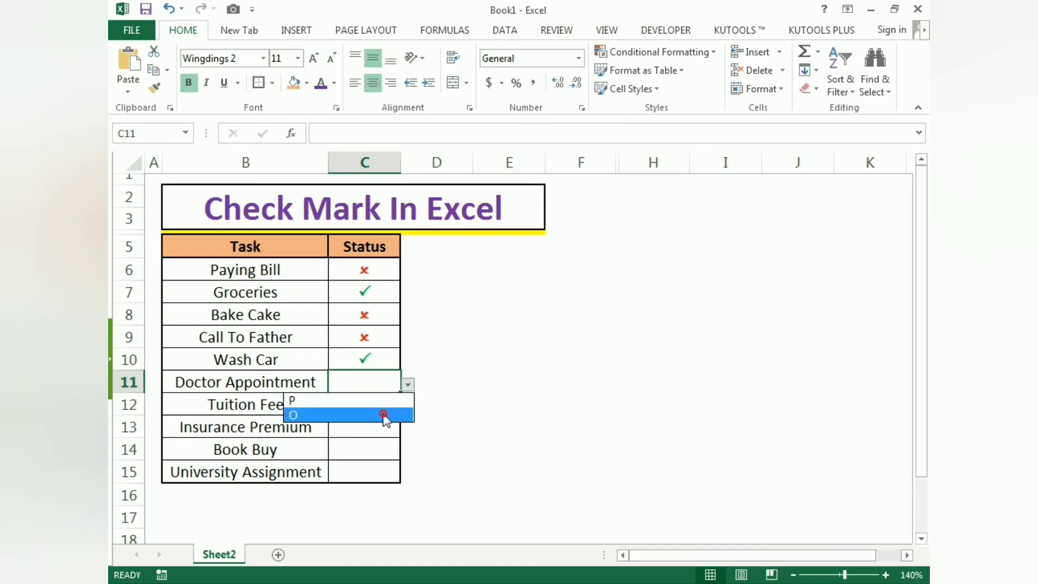
pyautogui.click(383, 413)
# - Choose P as the status for Tuition Fee and O for Insurance Premium
pyautogui.click(387, 410)
pyautogui.click(407, 407)
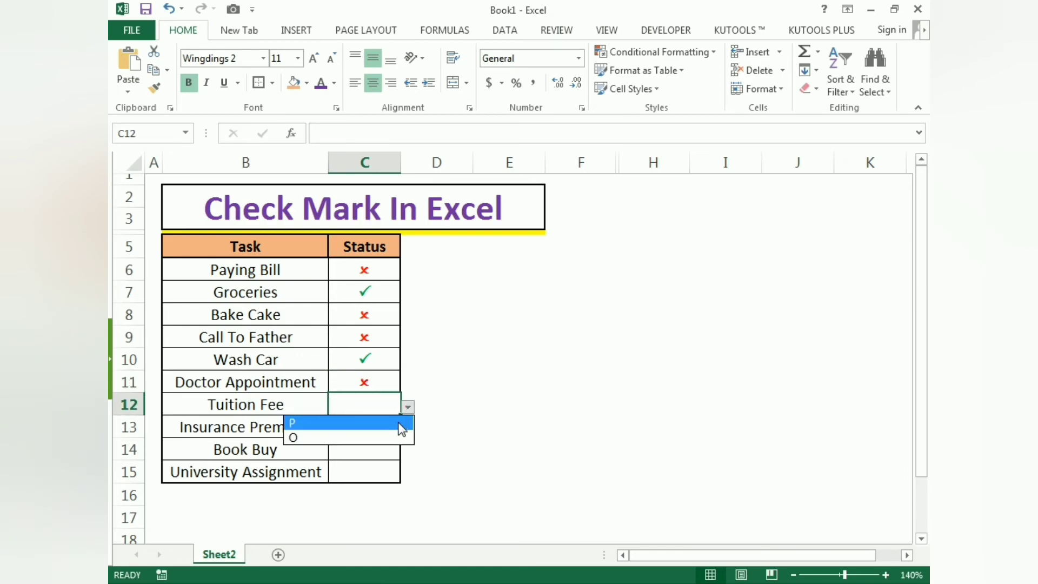
pyautogui.click(400, 427)
pyautogui.click(393, 433)
pyautogui.click(407, 430)
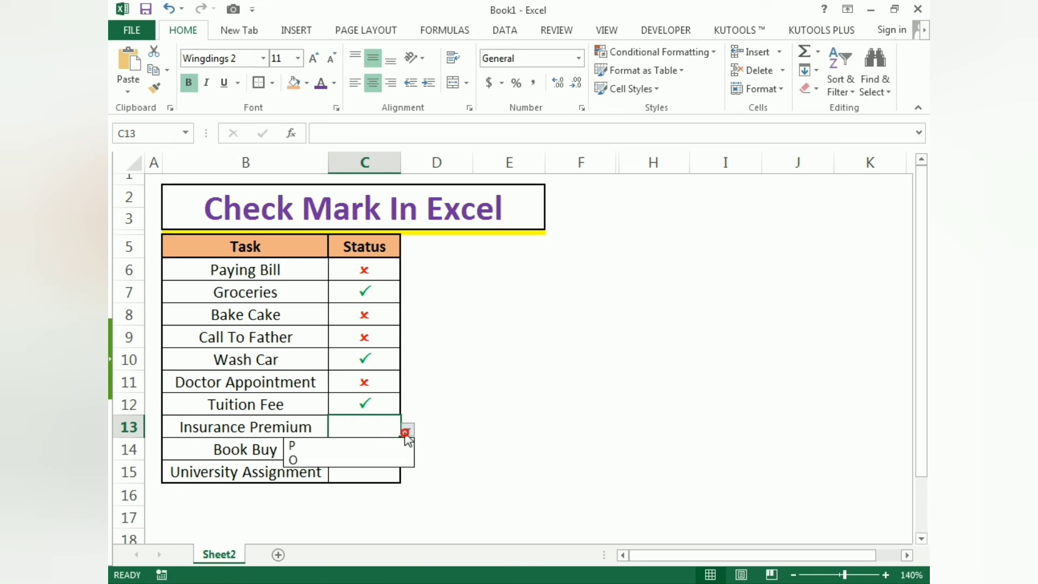
pyautogui.click(387, 460)
# - Choose P as the status for Book Buy and O for University Assignment
pyautogui.click(390, 451)
pyautogui.click(407, 451)
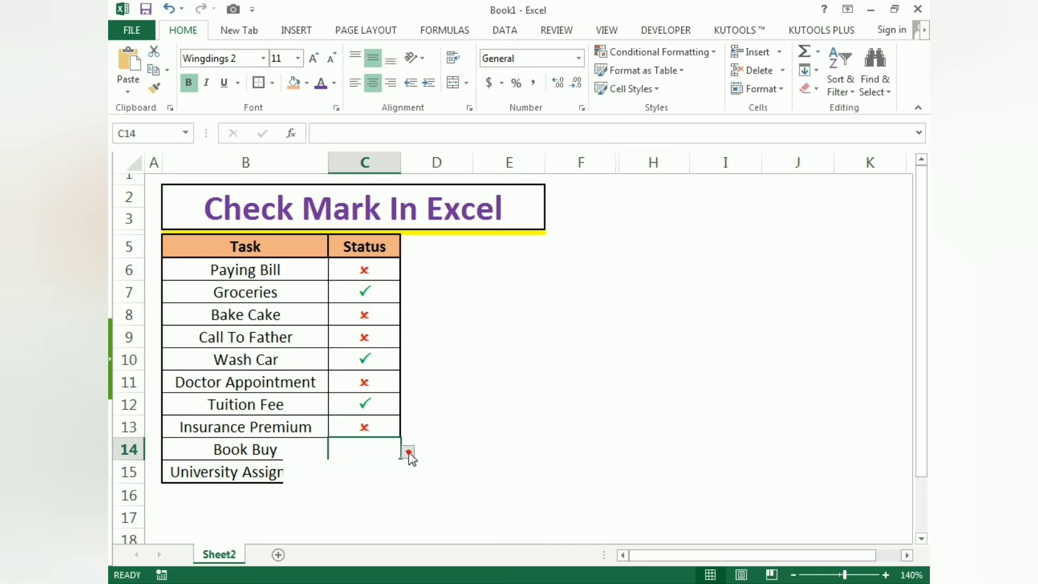
pyautogui.click(385, 471)
pyautogui.click(389, 466)
pyautogui.click(407, 474)
pyautogui.click(392, 505)
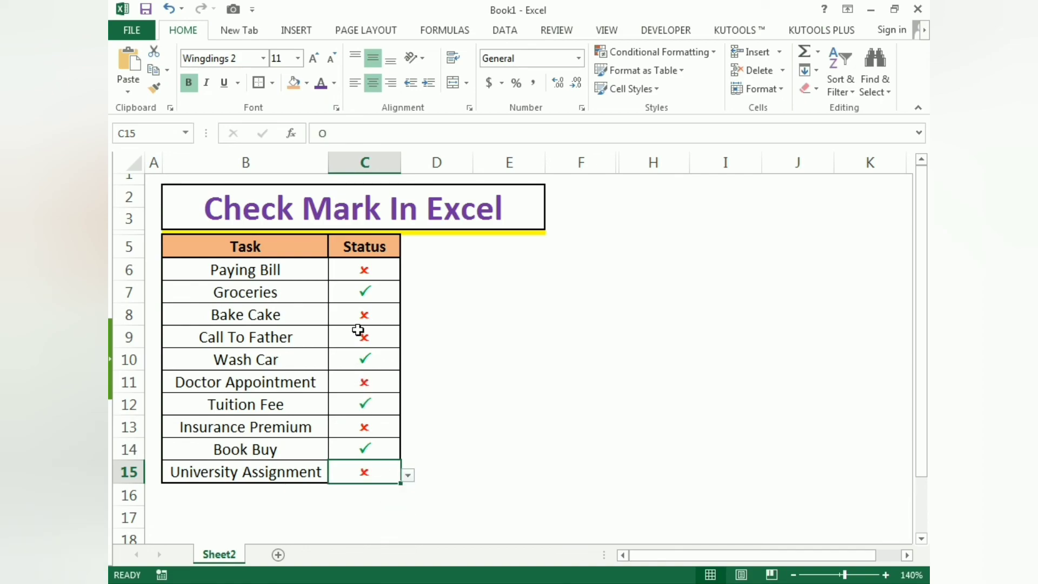
# - Change the Groceries status to O and move the selection to an empty cell outside the table
pyautogui.click(365, 294)
pyautogui.click(408, 295)
pyautogui.click(394, 324)
pyautogui.click(436, 269)
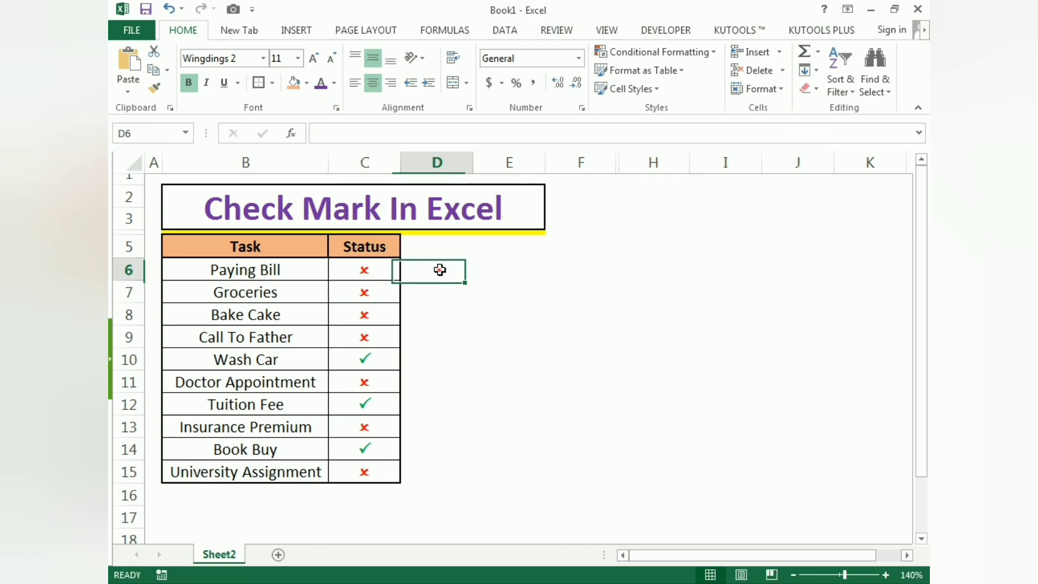
pyautogui.click(514, 358)
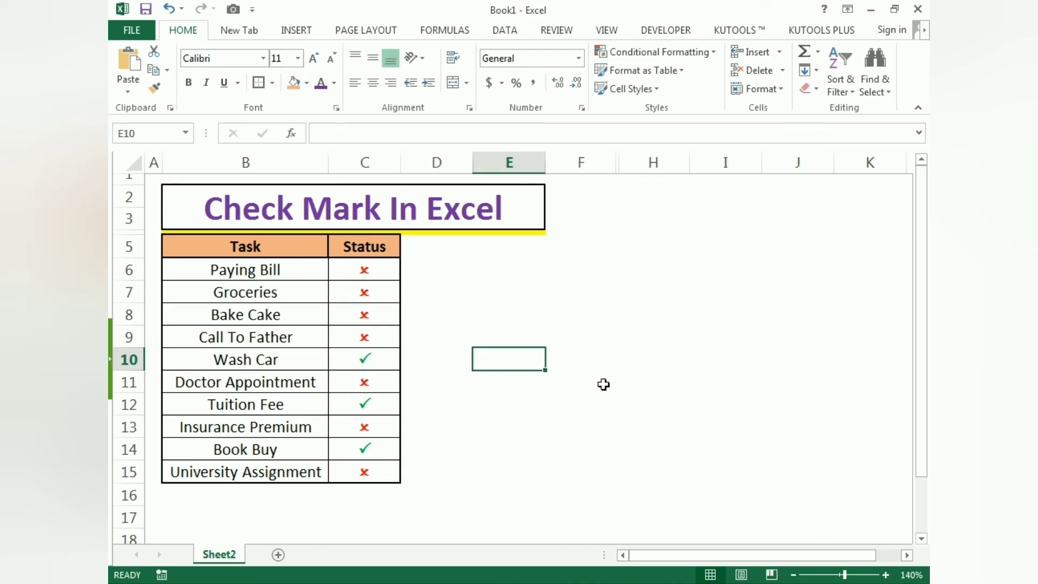